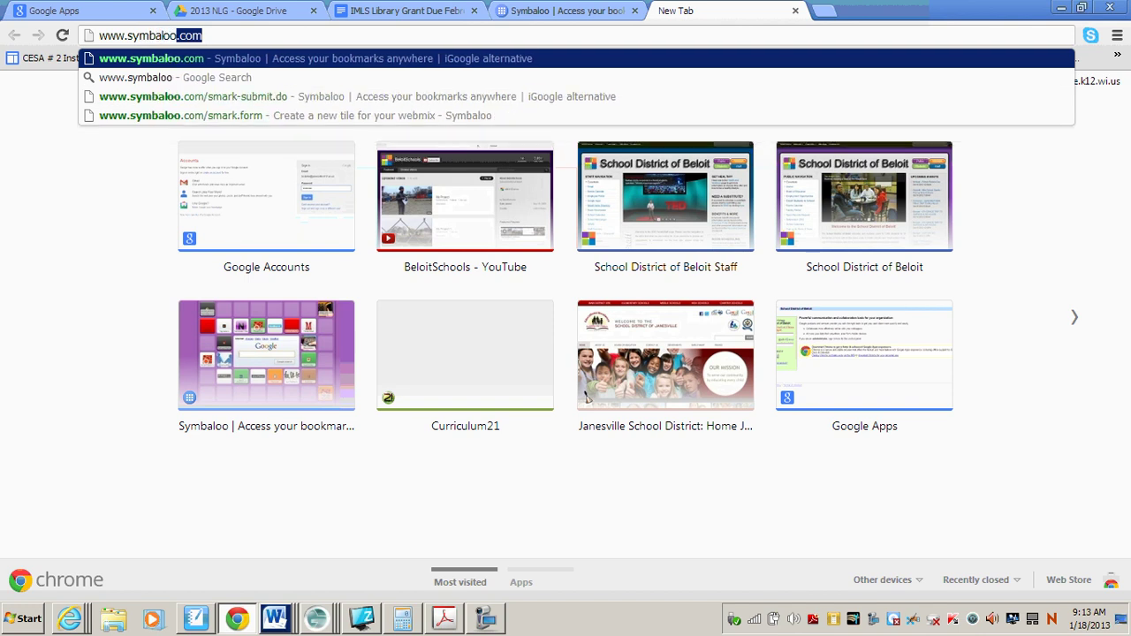
type(".com")
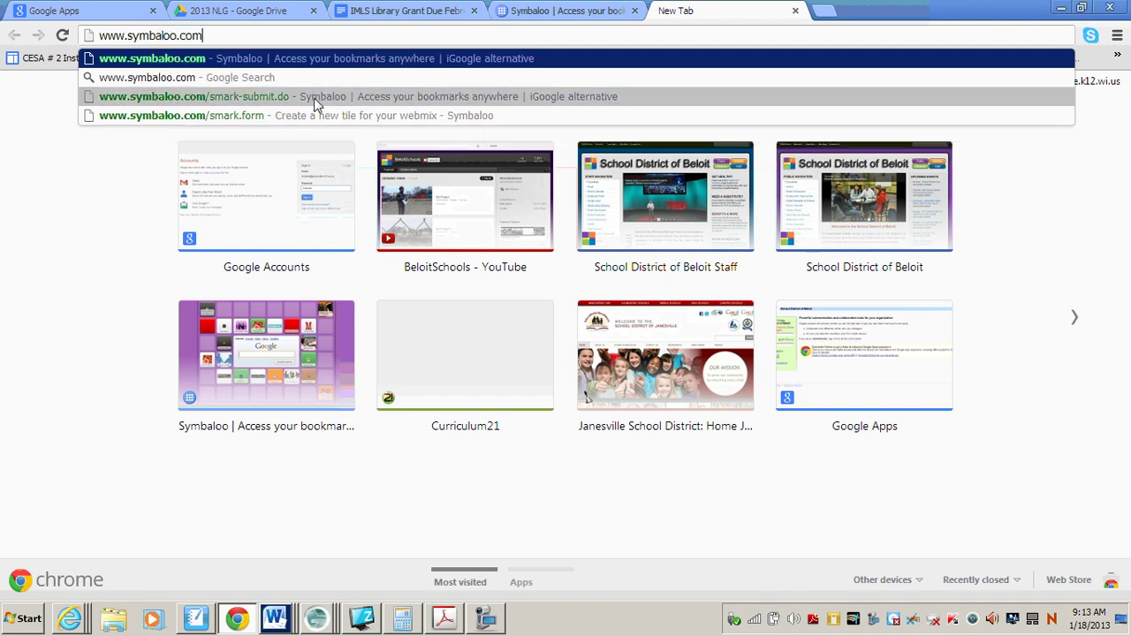
key("Return")
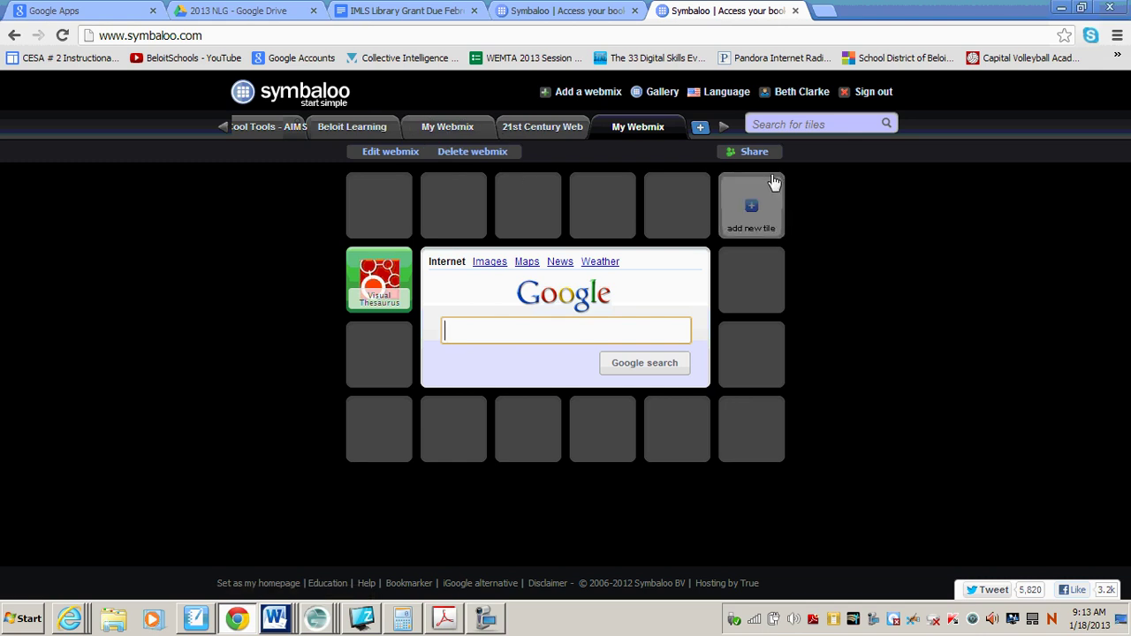
left_click(801, 92)
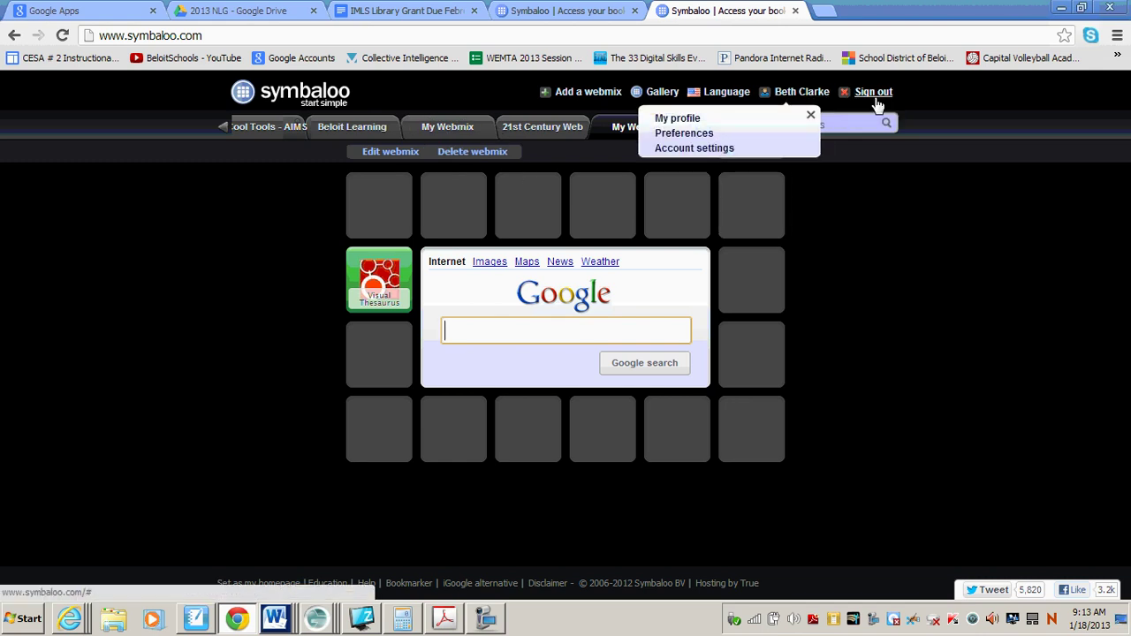
left_click(811, 118)
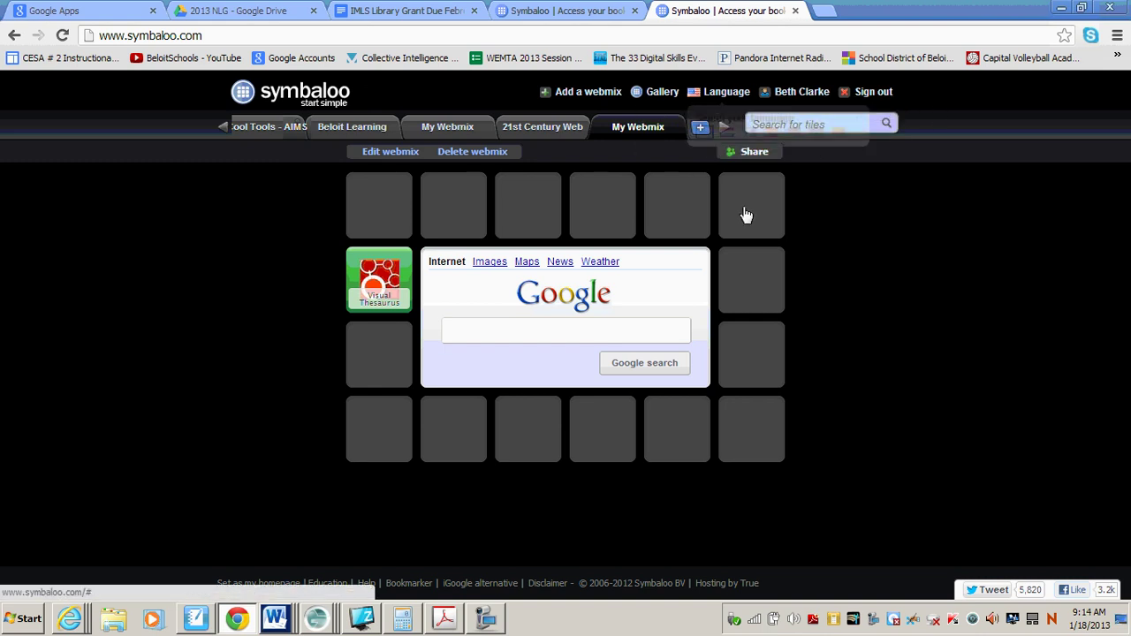
left_click(809, 94)
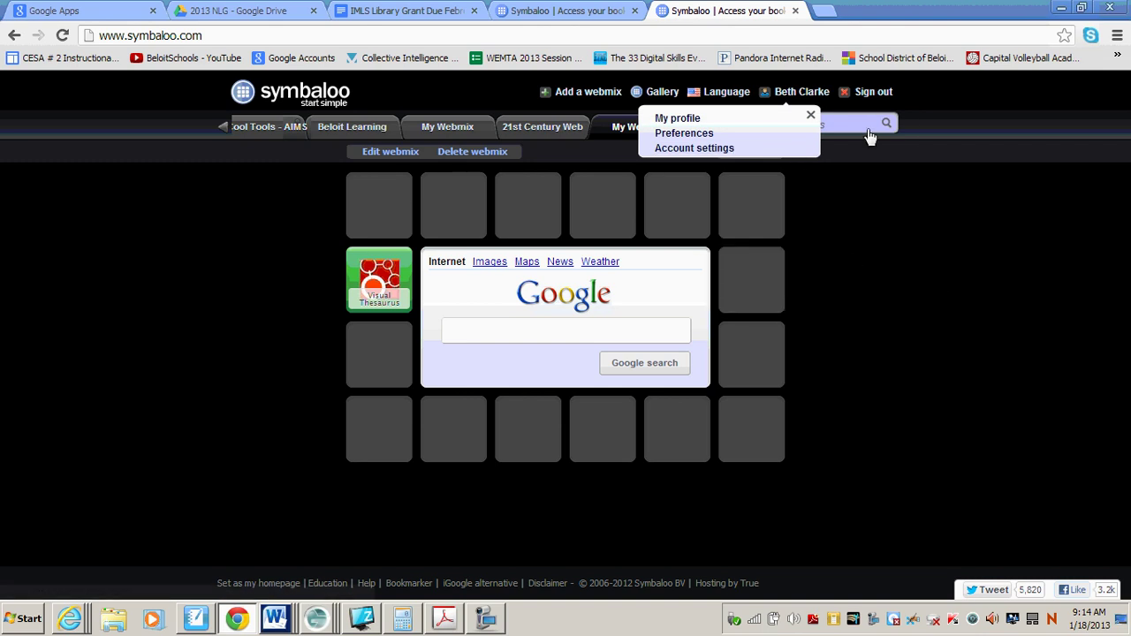
left_click(942, 115)
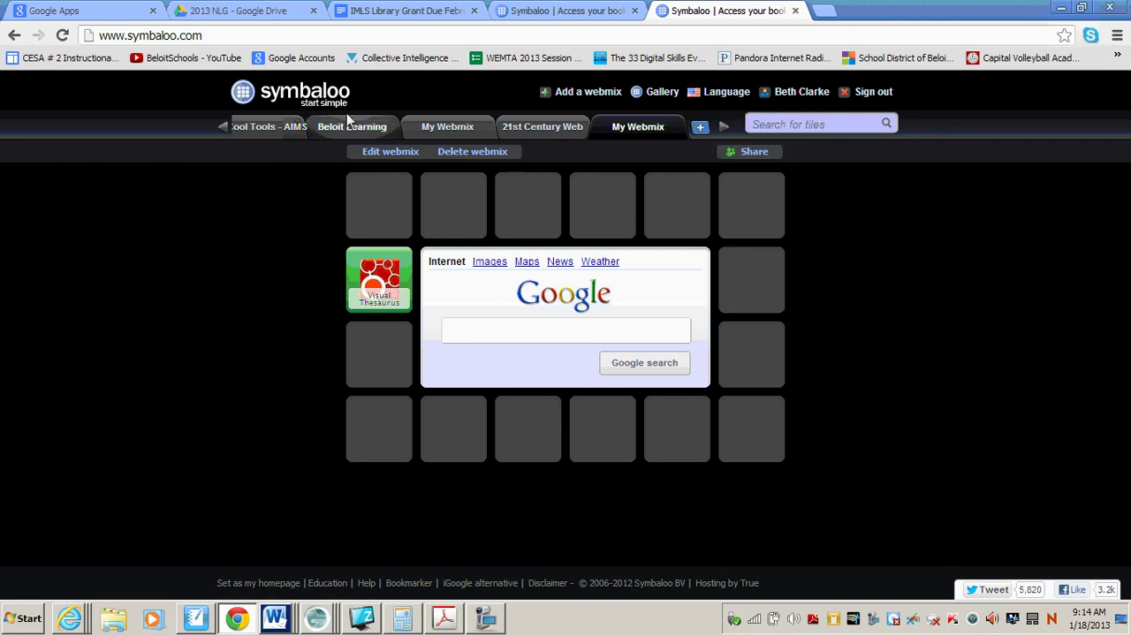
Look through the existing webmixes, including Cool Tools - AIMS, Beloit Learning, SMART Board and an empty My Webmix
left_click(268, 129)
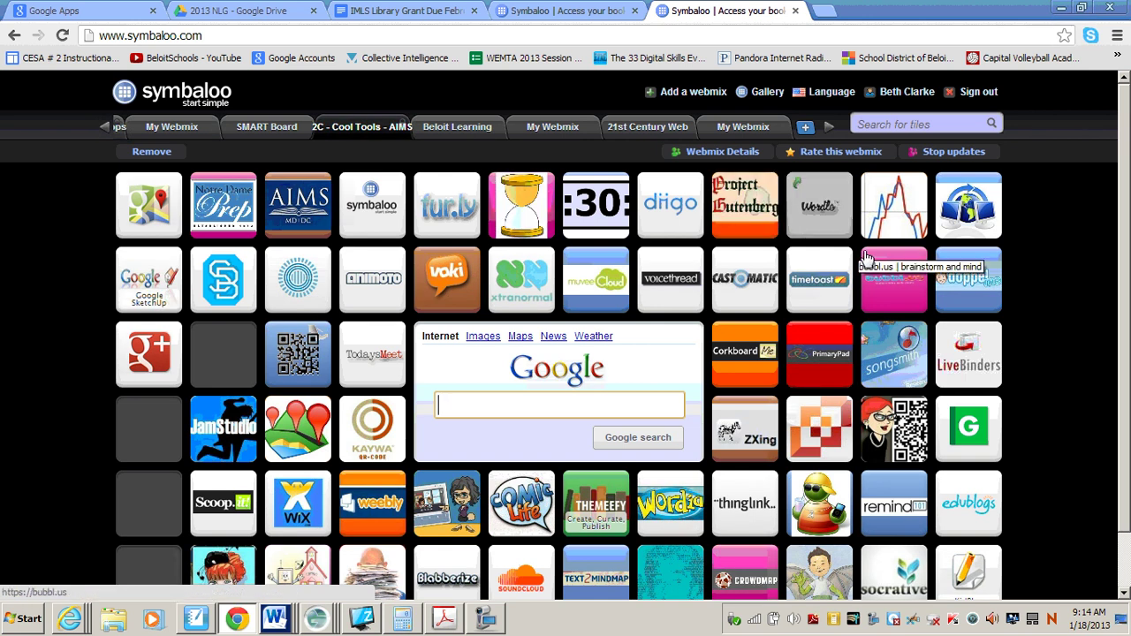
left_click(452, 127)
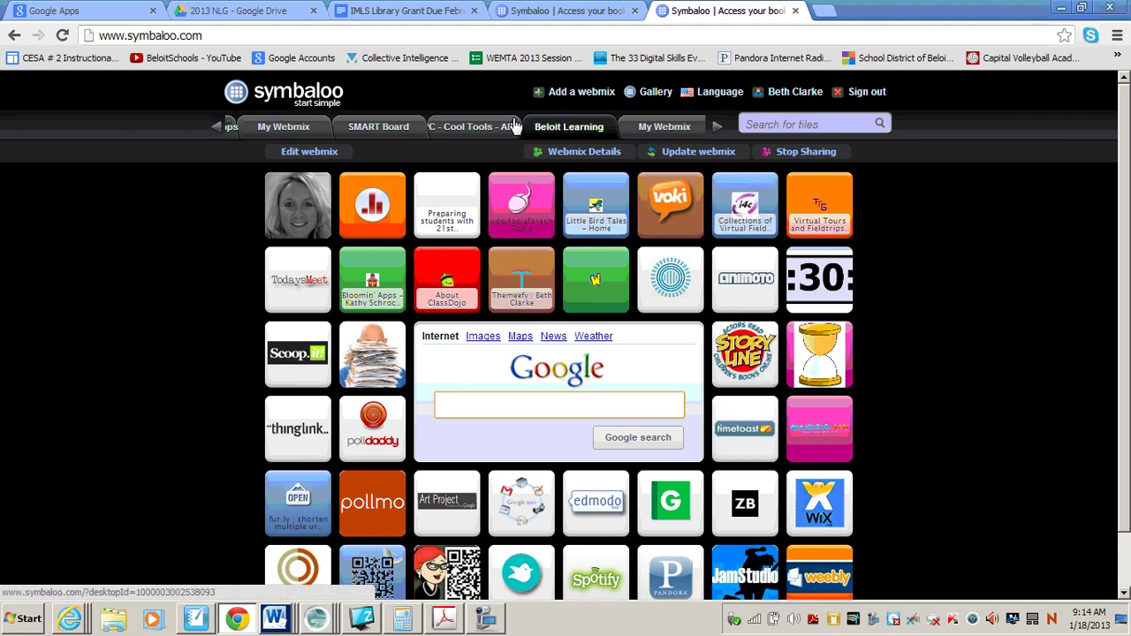
left_click(372, 129)
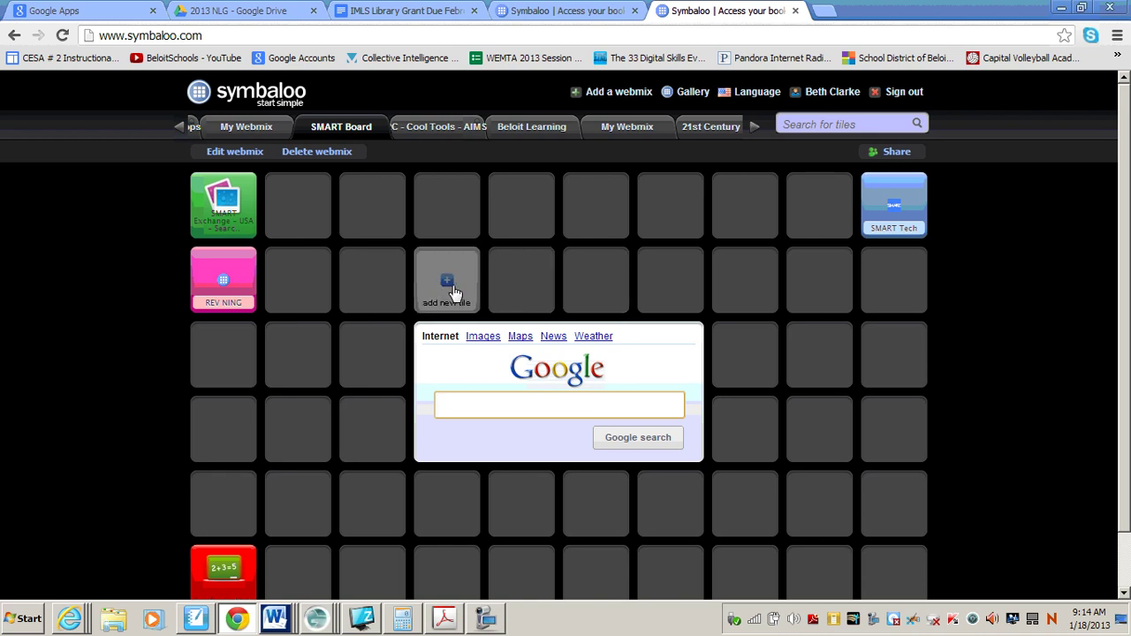
left_click(639, 126)
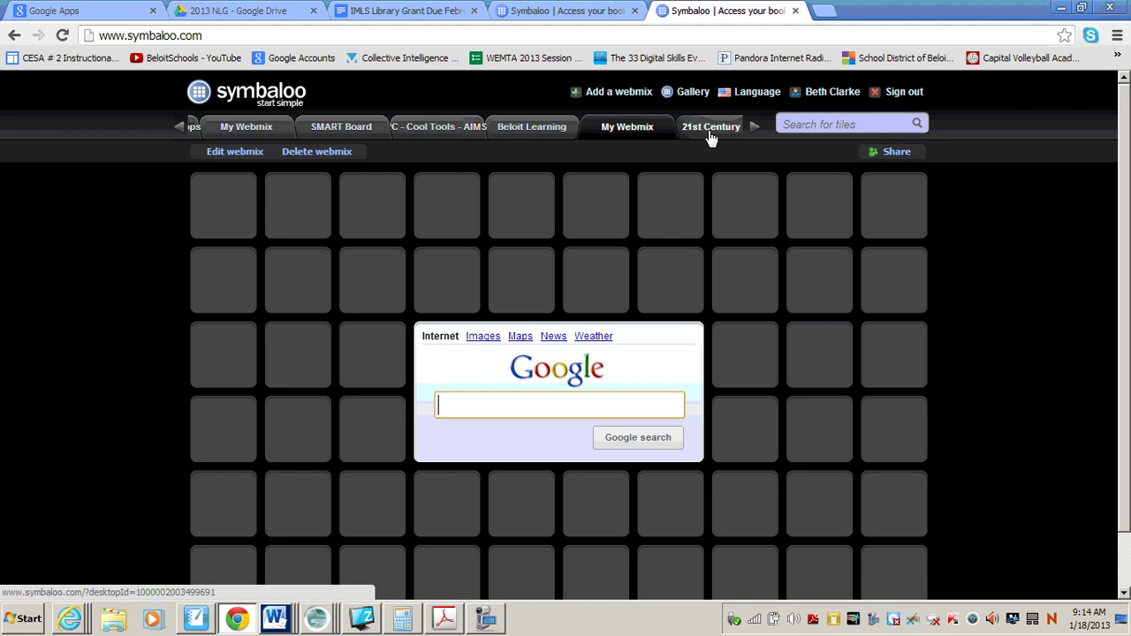
Add a new empty webmix and shrink its tile grid to six columns by four rows
left_click(754, 128)
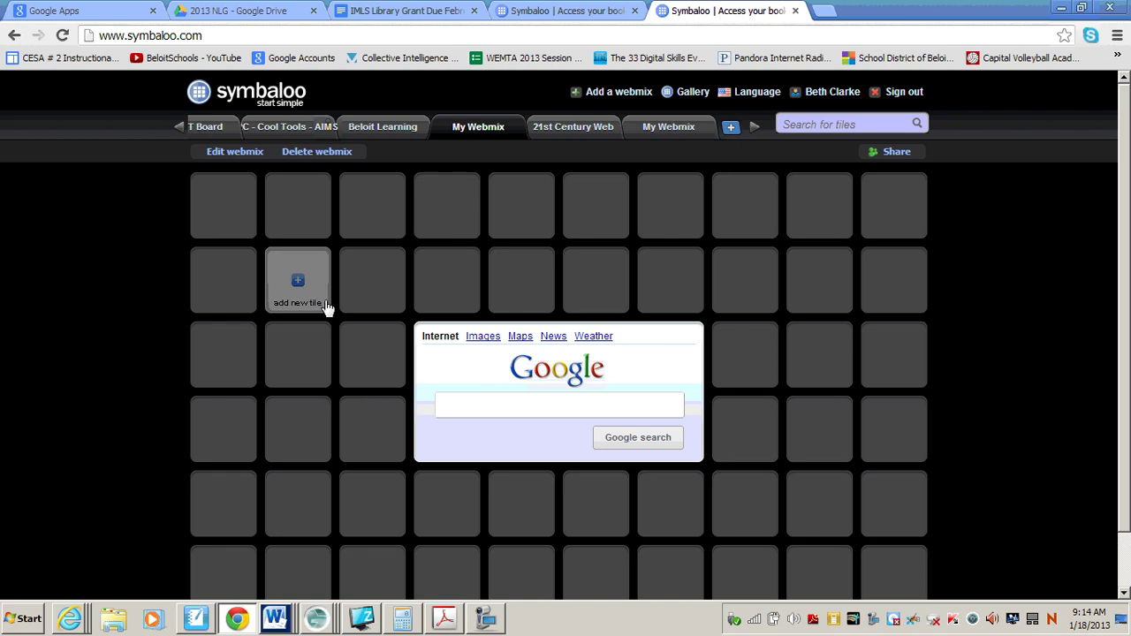
left_click(732, 129)
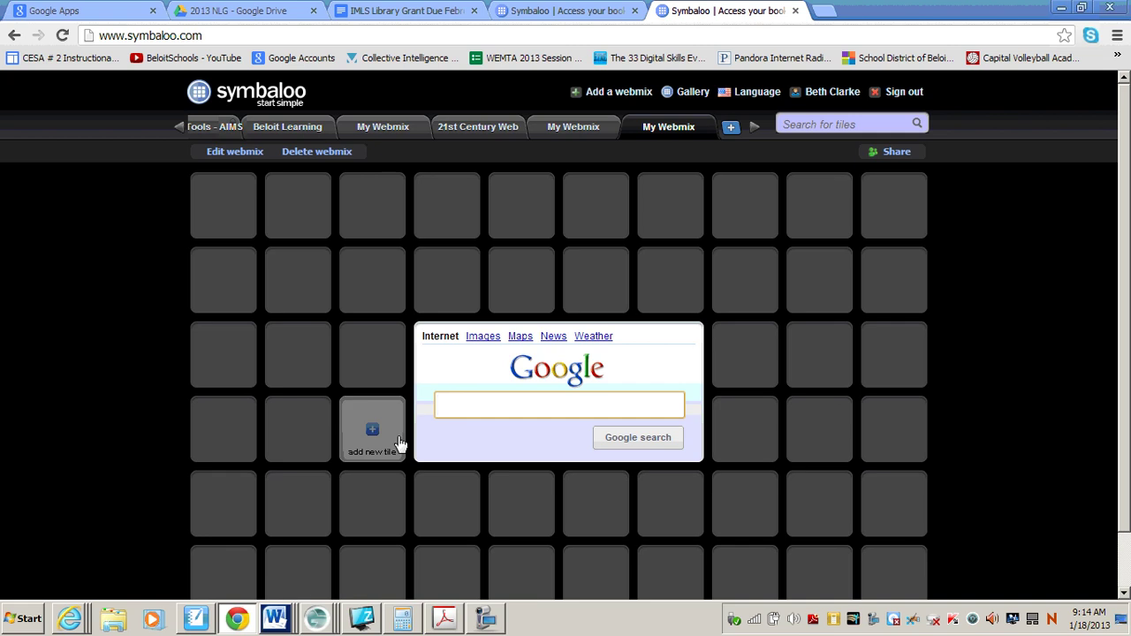
left_click(235, 152)
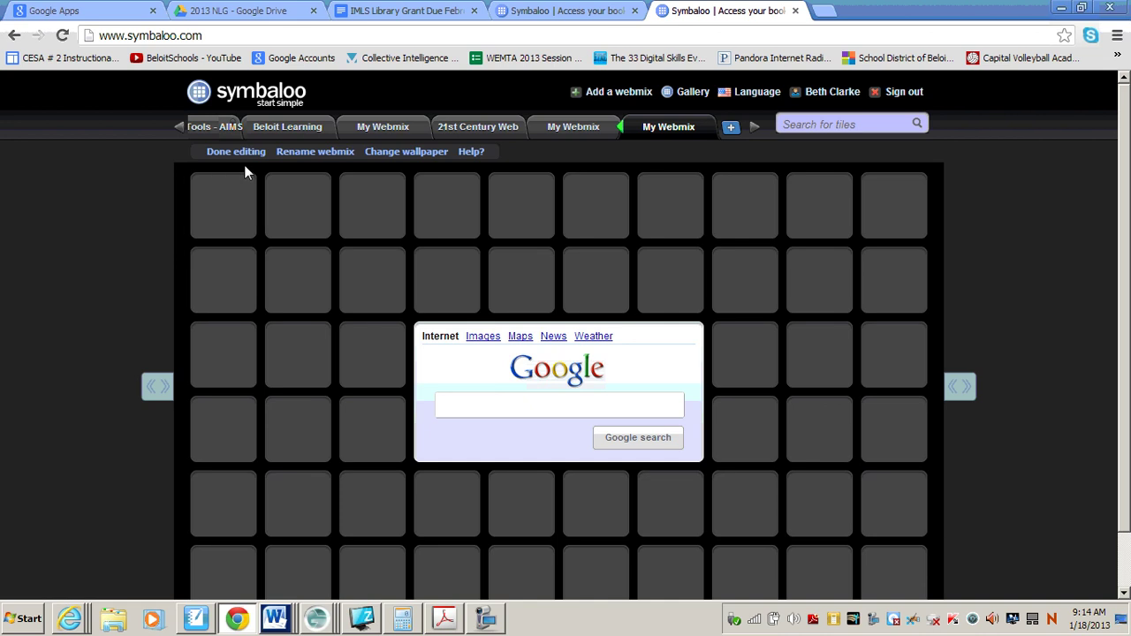
left_click(162, 388)
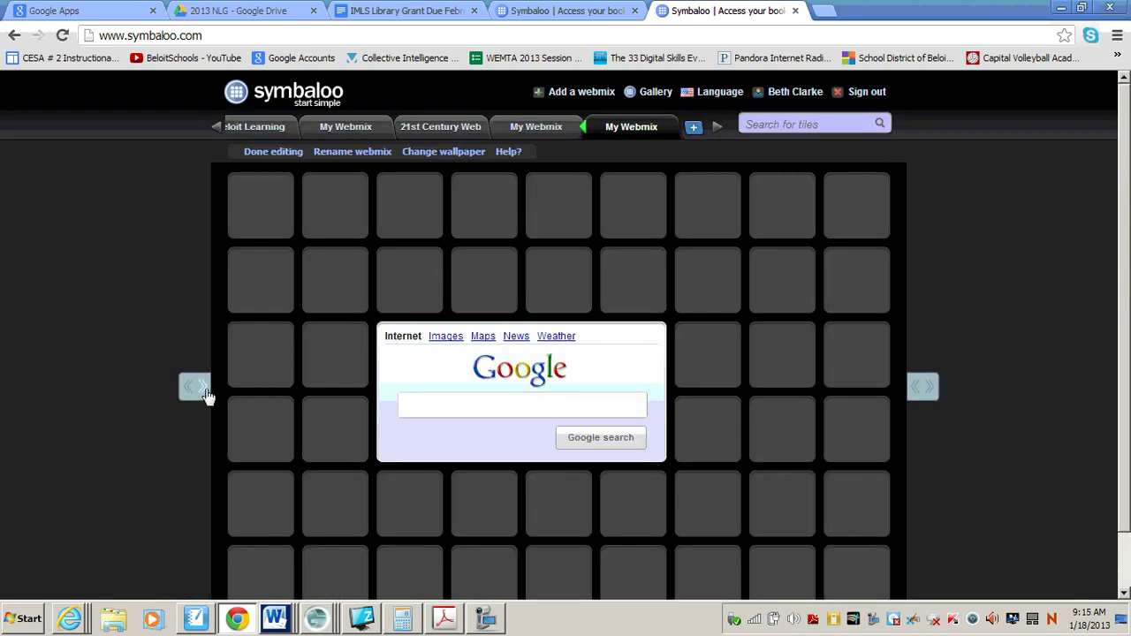
left_click(205, 394)
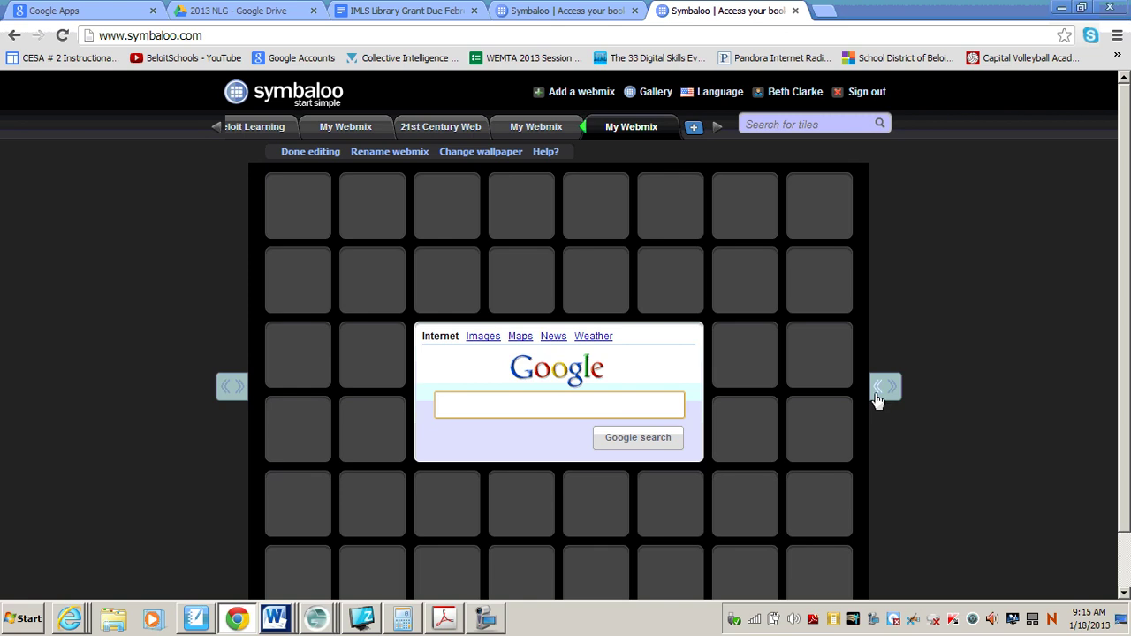
left_click(877, 396)
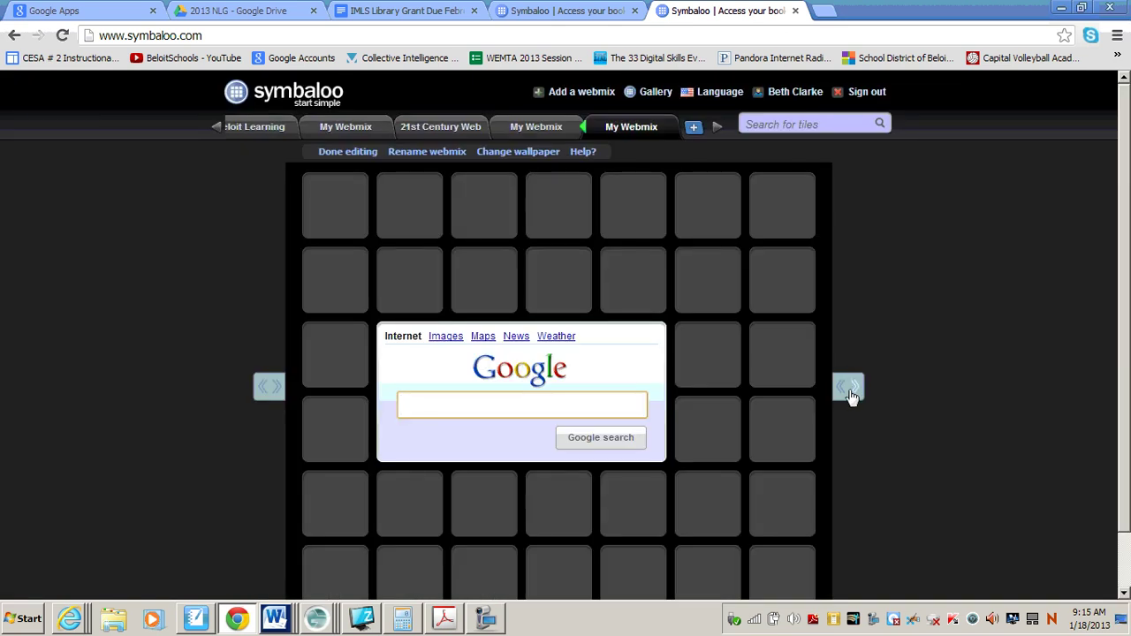
left_click(840, 391)
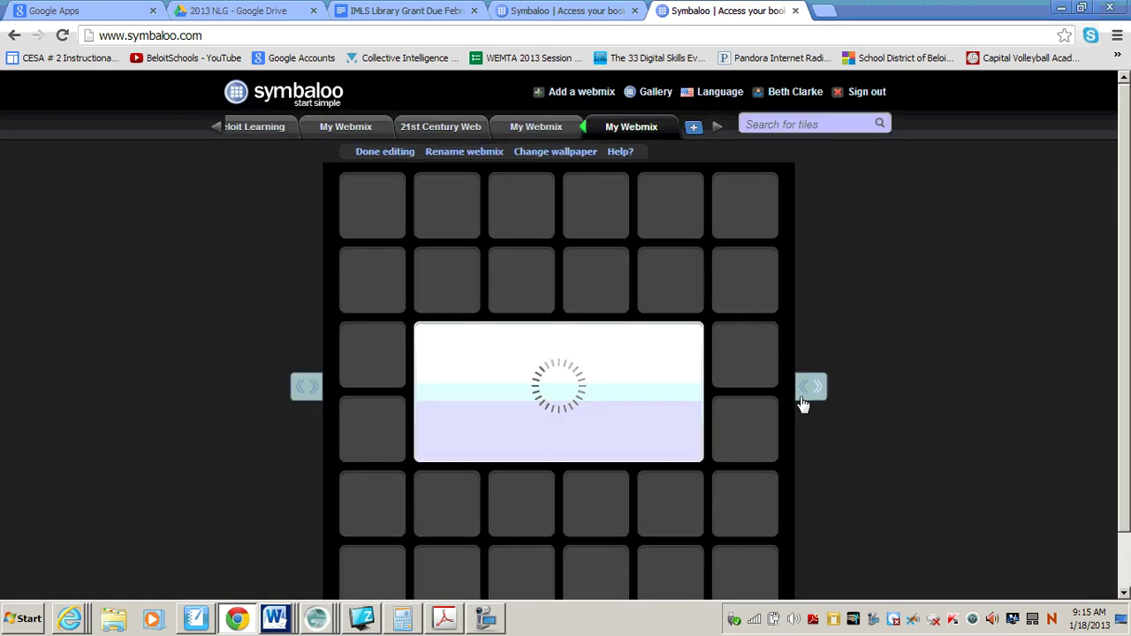
scroll(777, 411, "down", 2)
left_click(562, 583)
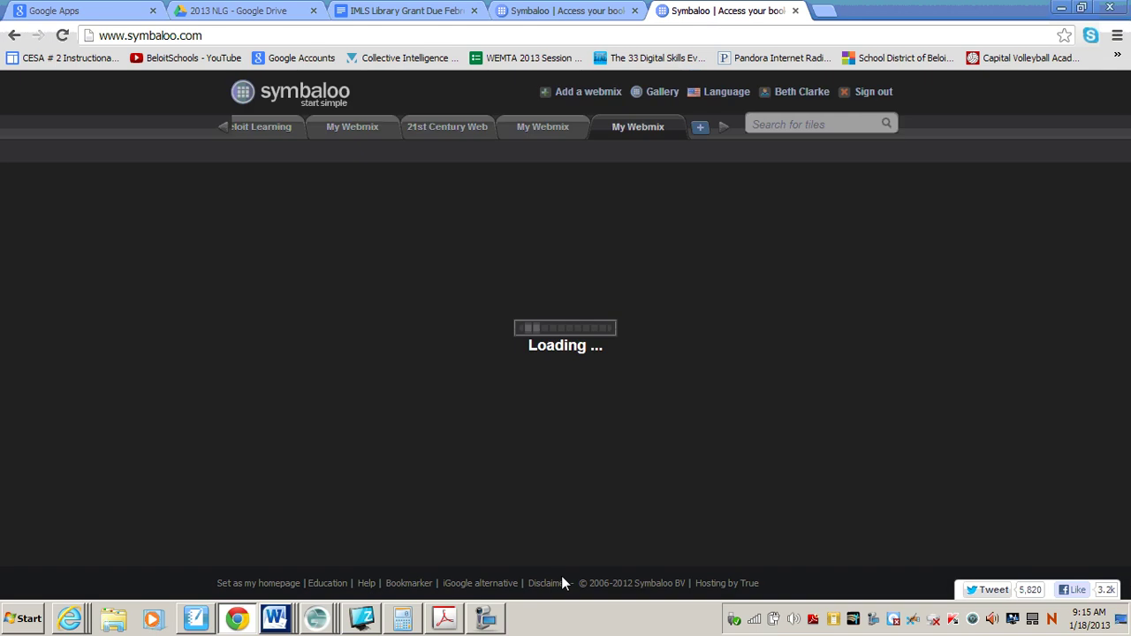
left_click(567, 569)
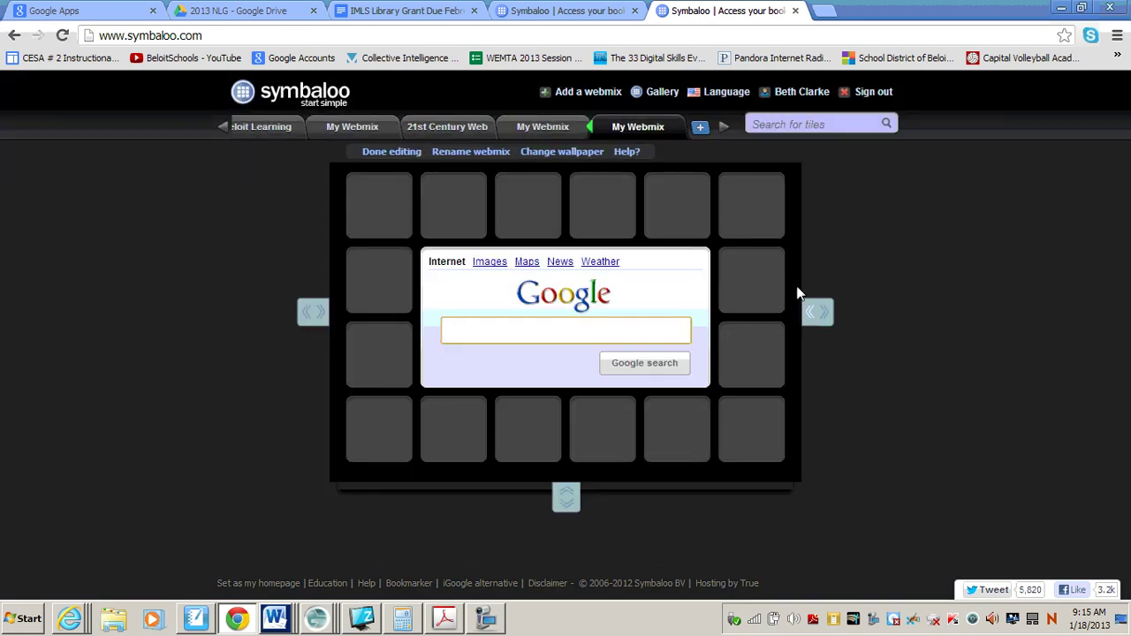
Rename the new webmix as Science 5th hr
left_click(464, 153)
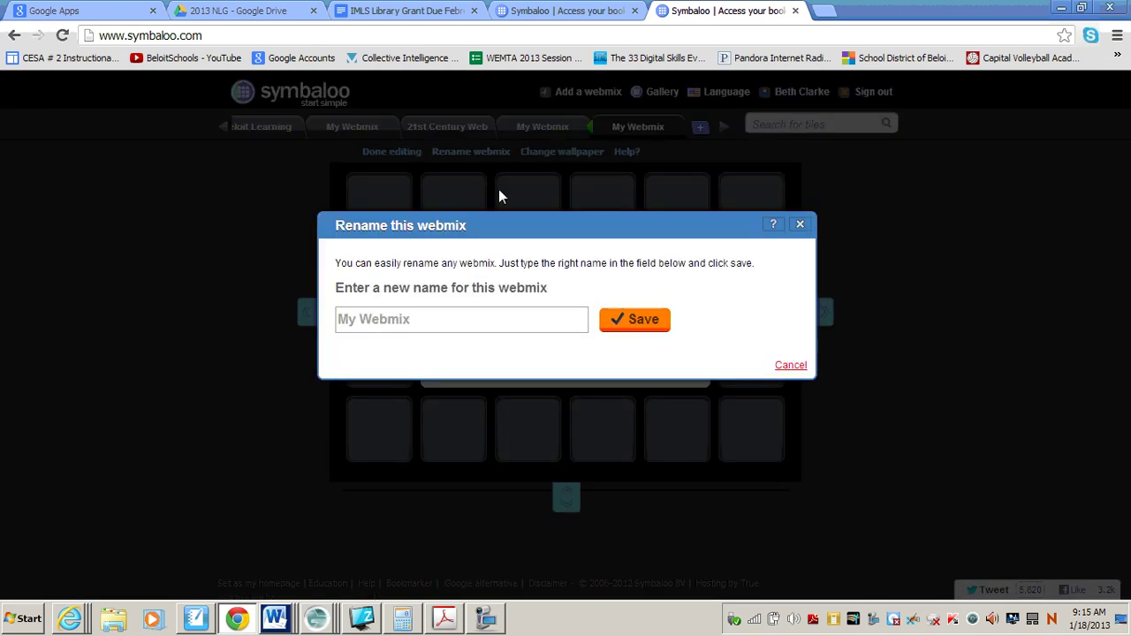
left_click_drag(427, 311, 288, 321)
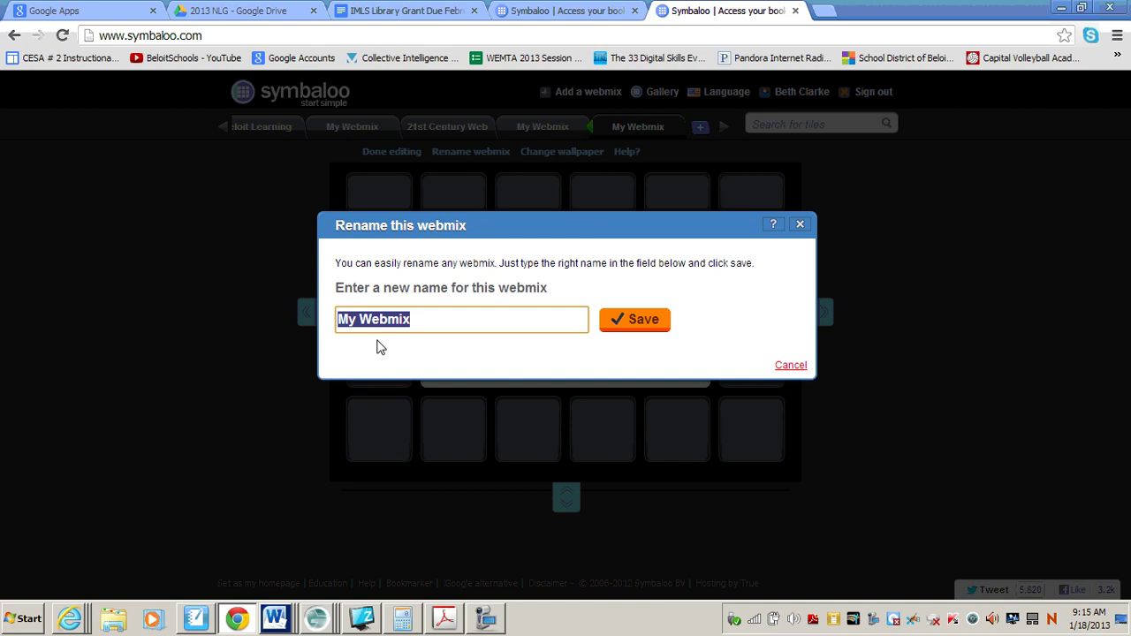
type("Science 5th hr")
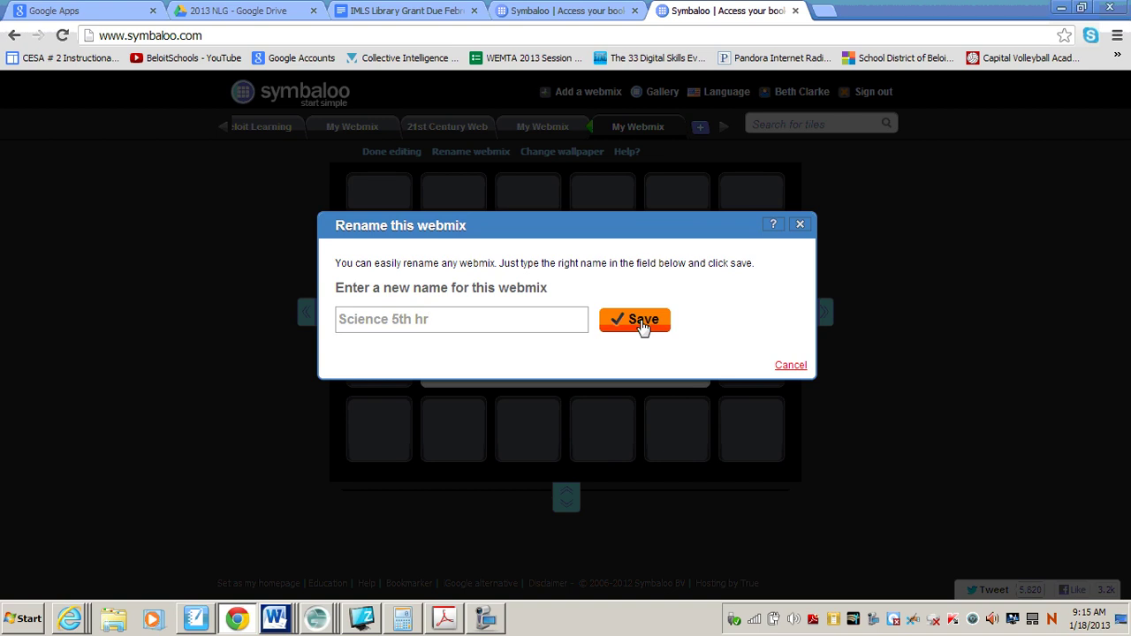
left_click(639, 325)
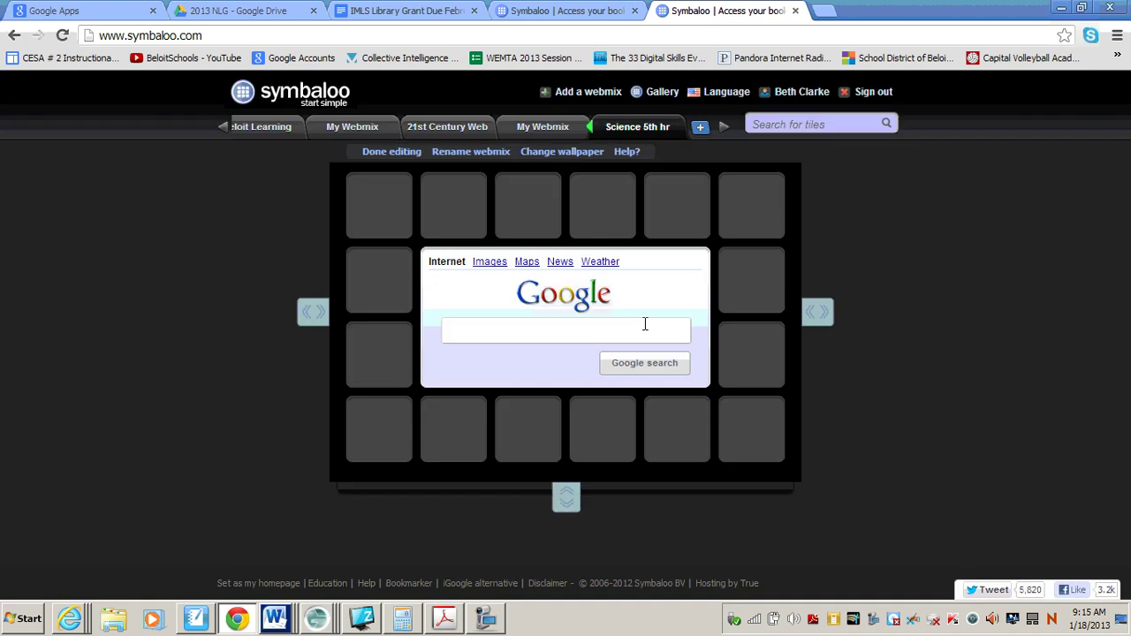
Preview the sunflower wallpaper, then apply the orange sunset picture as the Science 5th hr webmix background
left_click(543, 156)
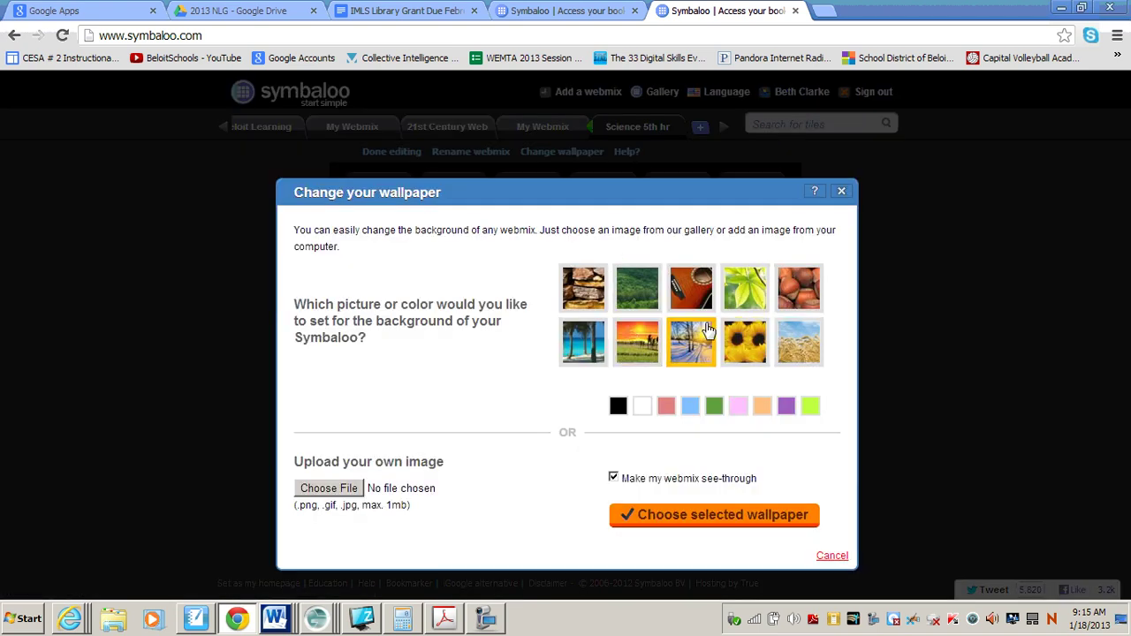
left_click(668, 515)
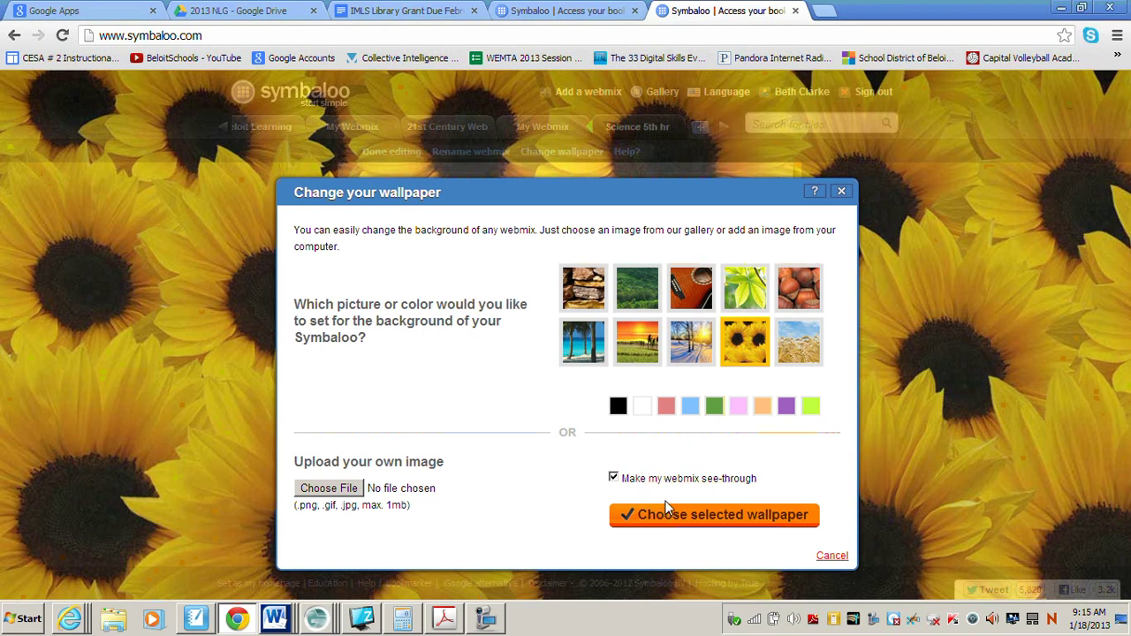
left_click(638, 350)
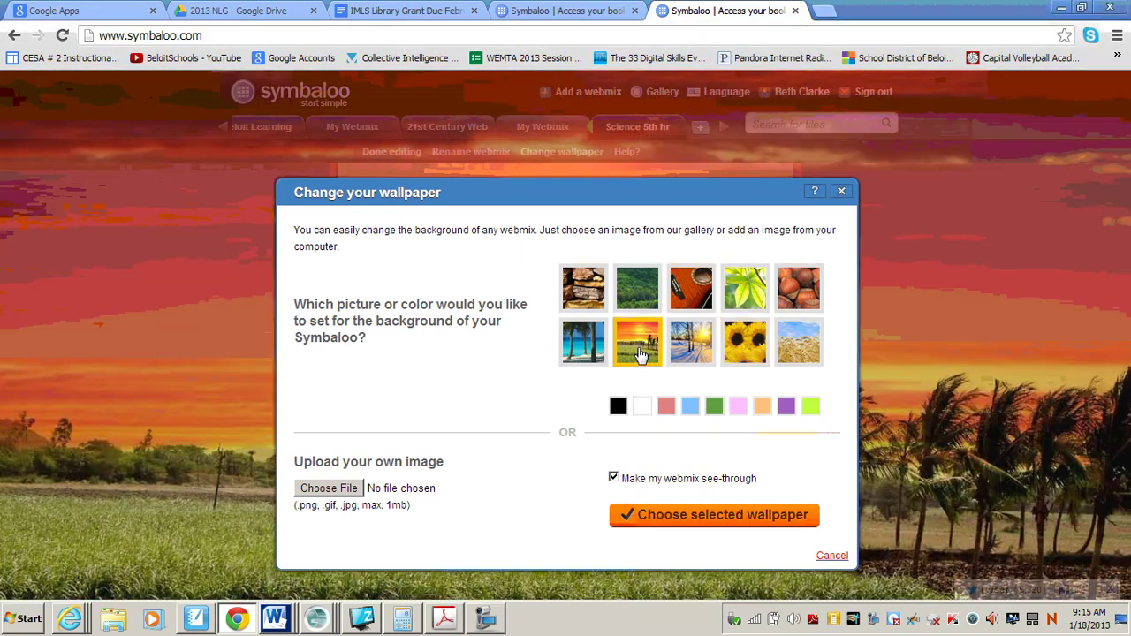
left_click_drag(645, 199, 651, 275)
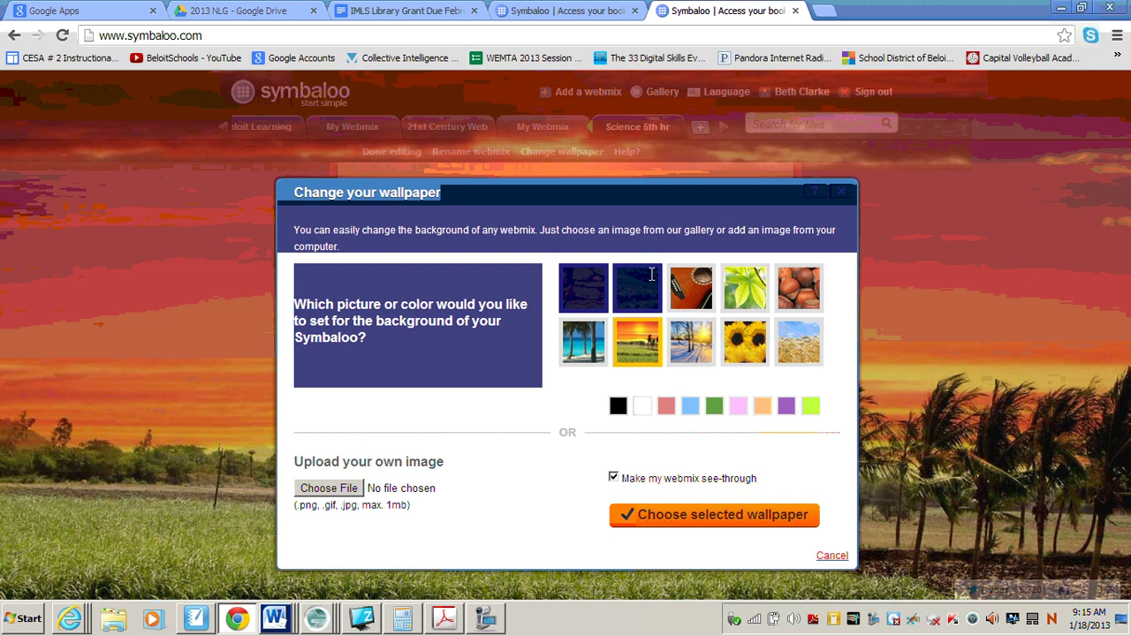
left_click(686, 517)
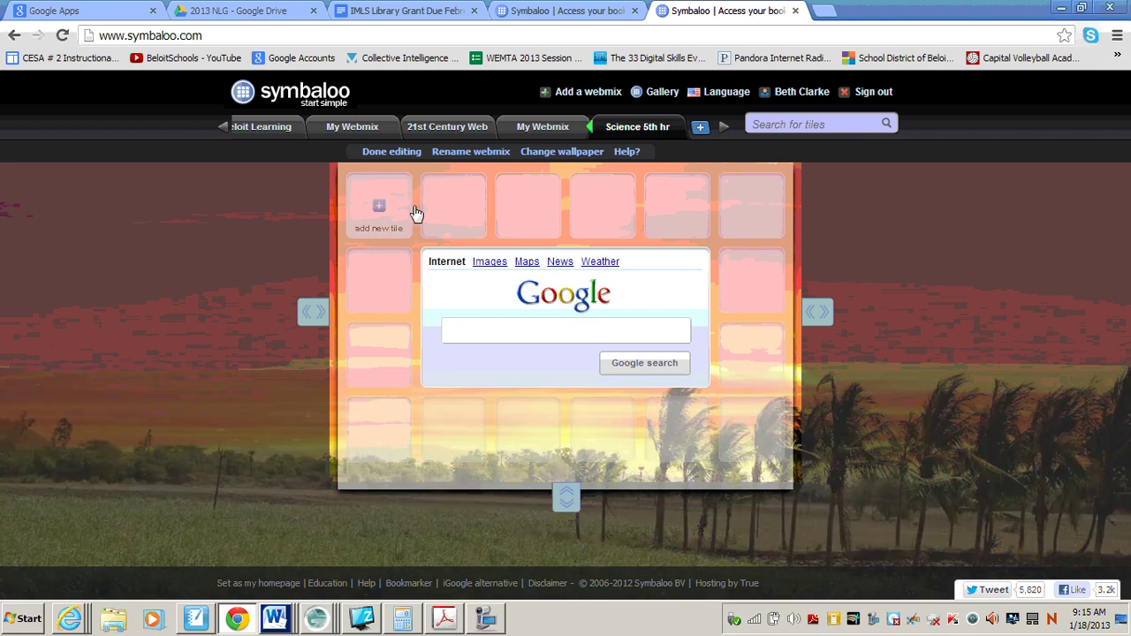
Set the Science 5th hr webmix wallpaper to solid purple and finish editing the webmix
left_click(580, 153)
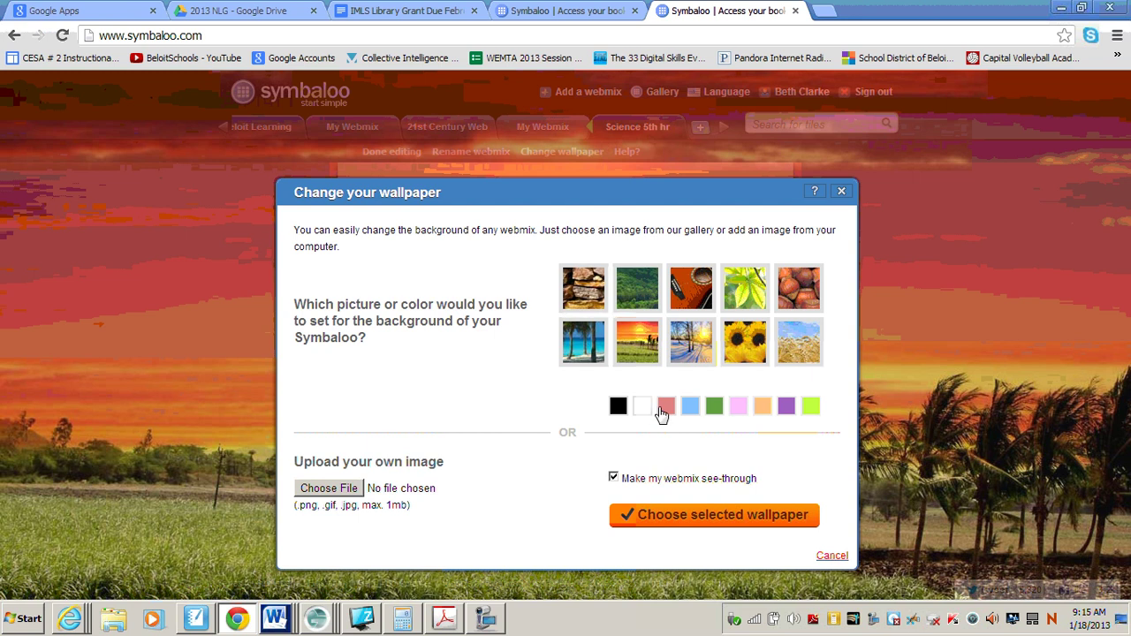
left_click(667, 407)
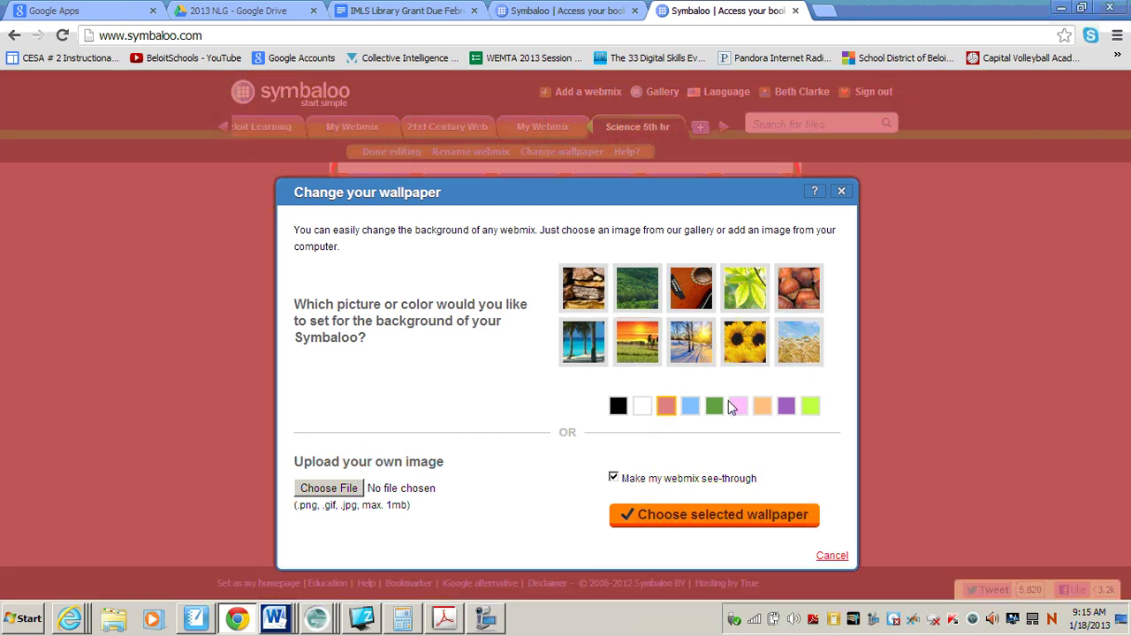
left_click(714, 407)
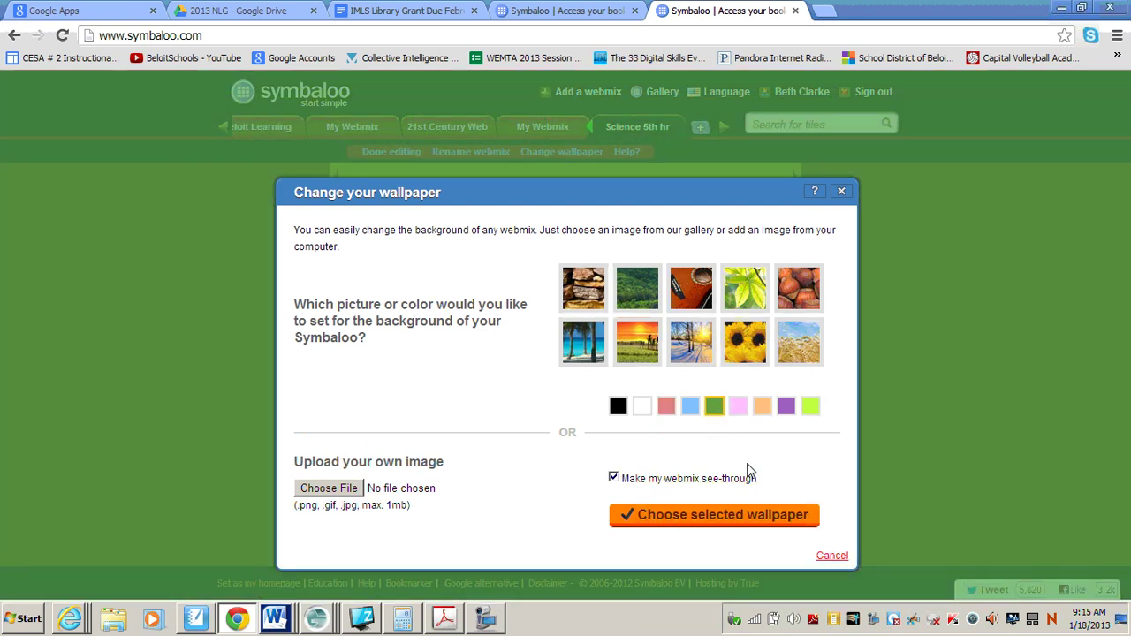
left_click(787, 407)
left_click(681, 521)
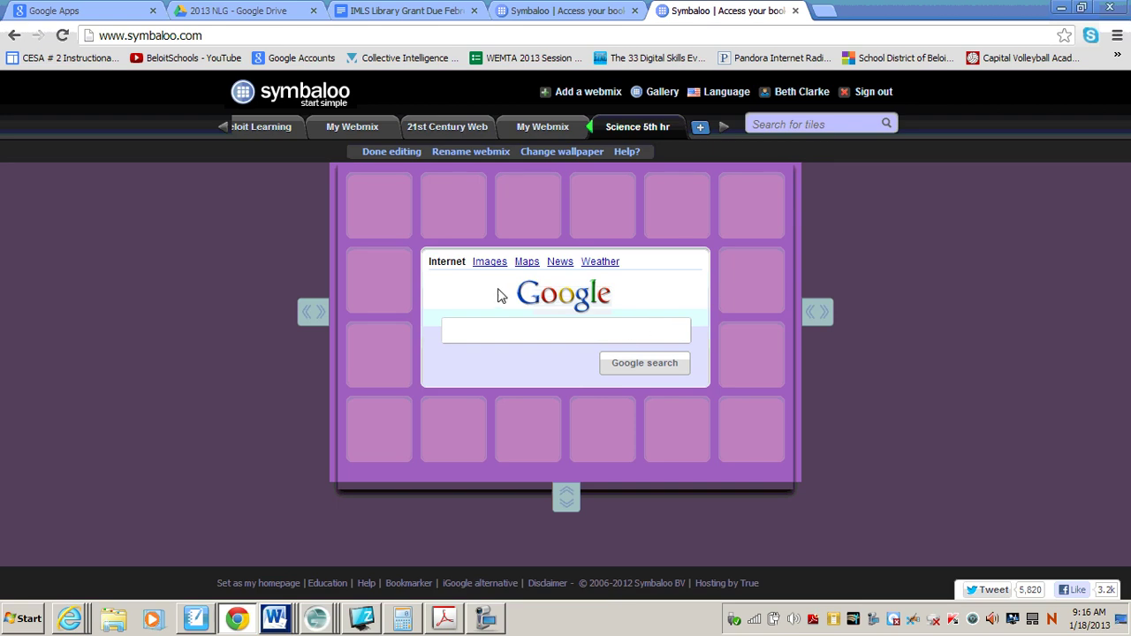
left_click(392, 153)
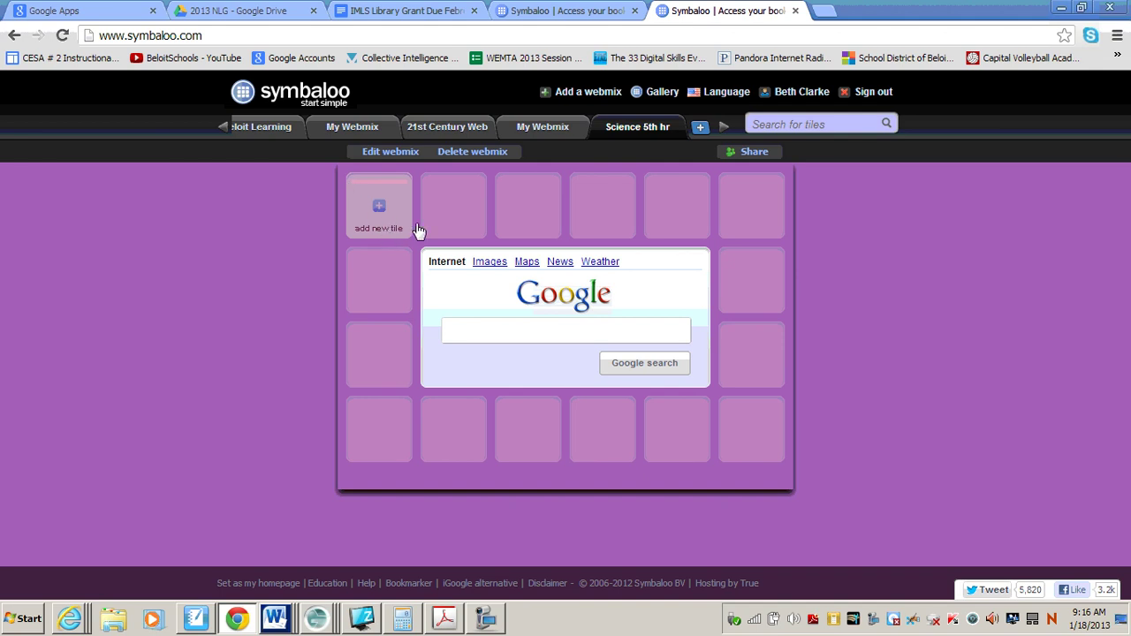
Search the available tiles for science and add the Science News tile to the first empty slot of the webmix
left_click(383, 219)
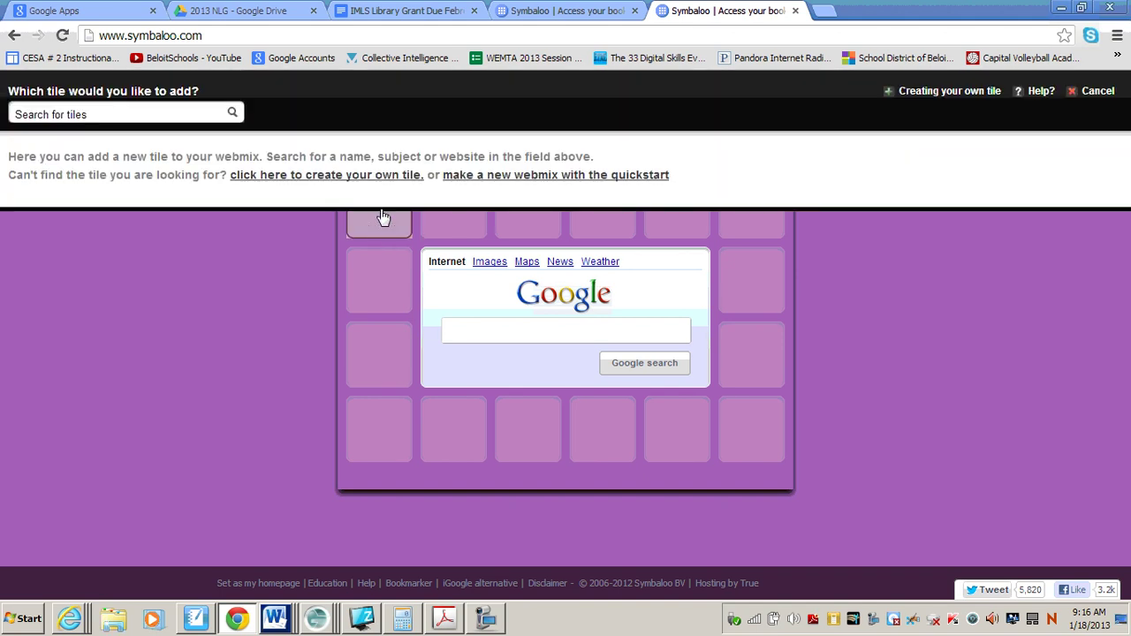
left_click(99, 114)
type("sc")
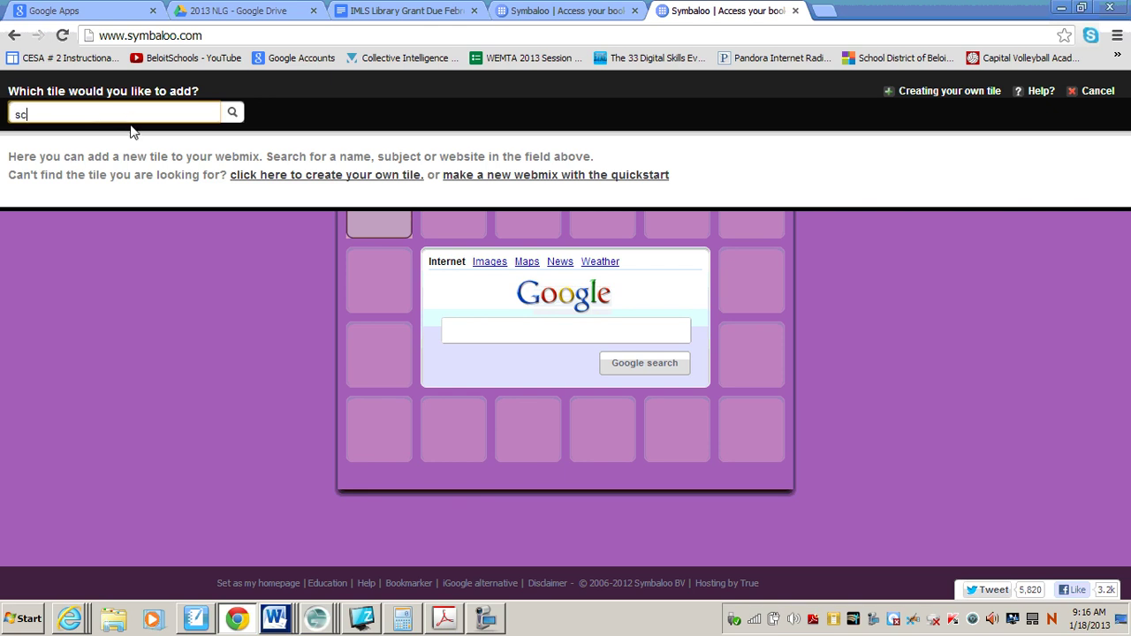
type("ience")
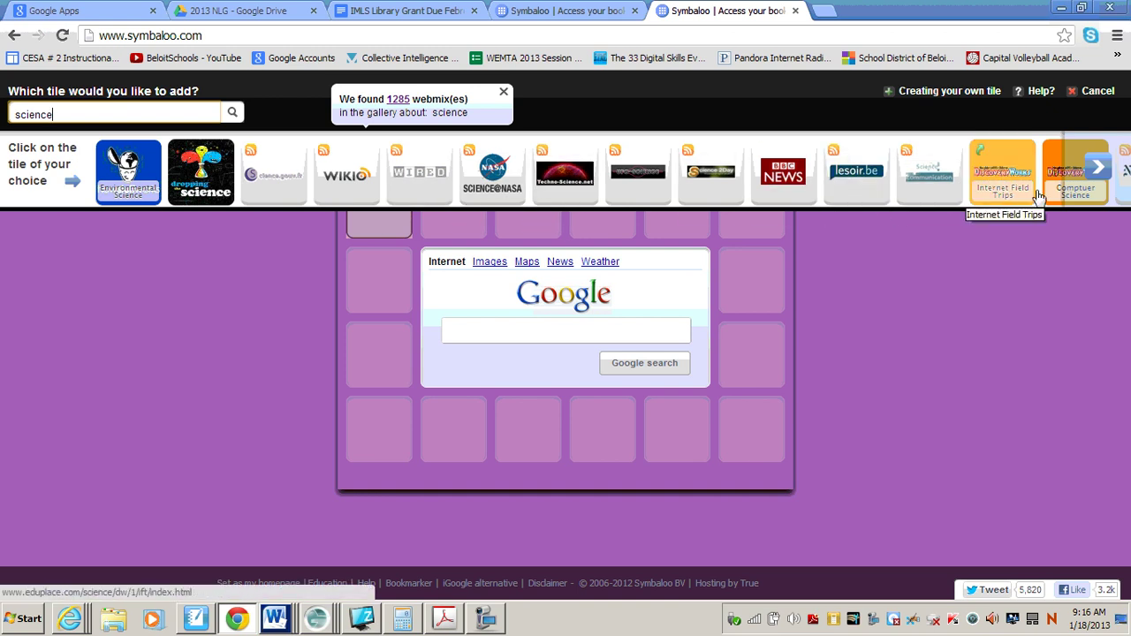
left_click(1093, 169)
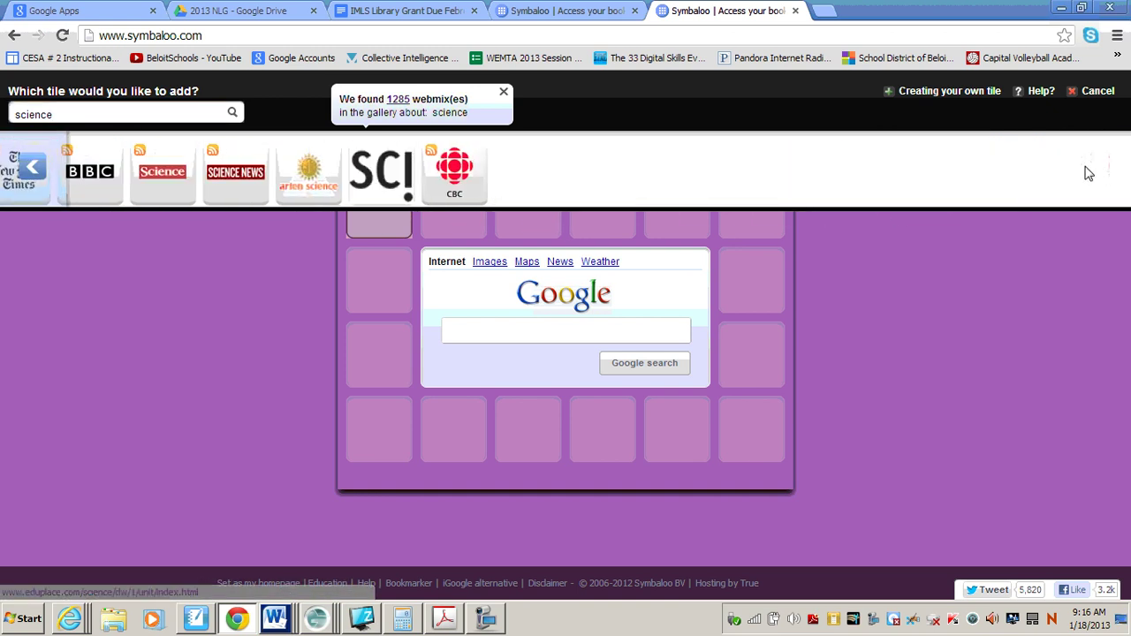
left_click(230, 180)
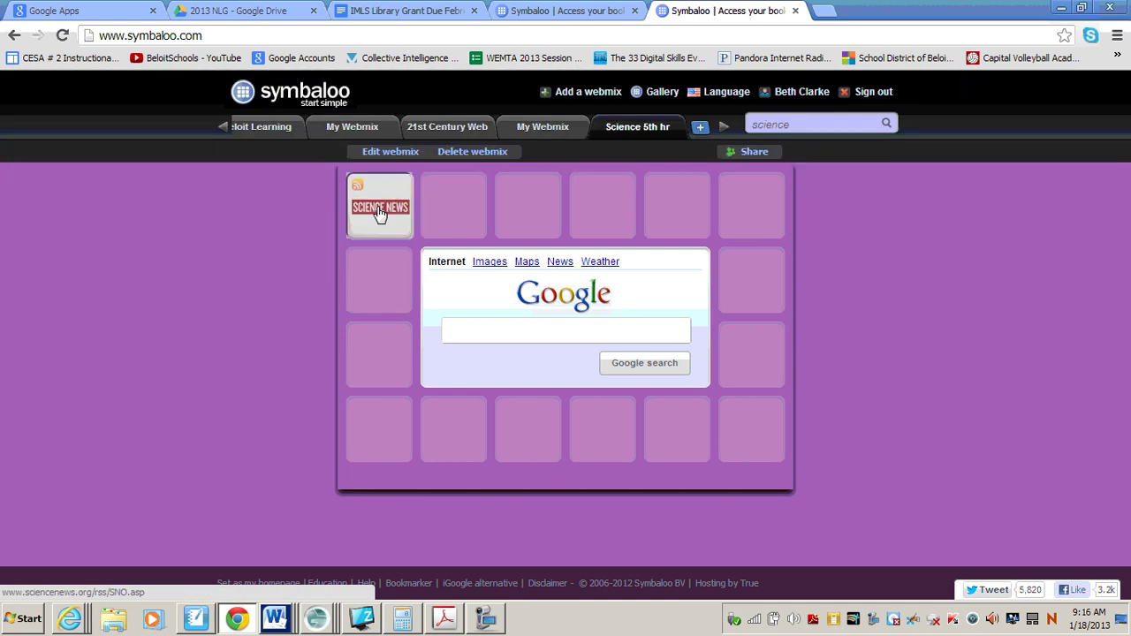
Search the tiles for science again and place the Science@NASA tile directly below the Science News tile
left_click(456, 222)
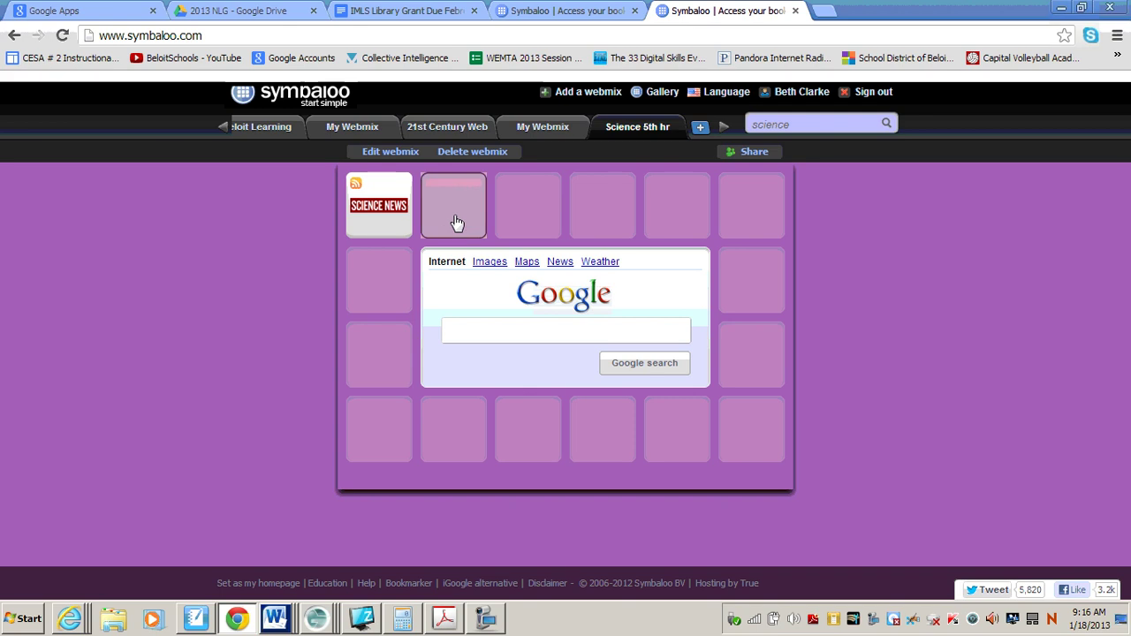
left_click(109, 115)
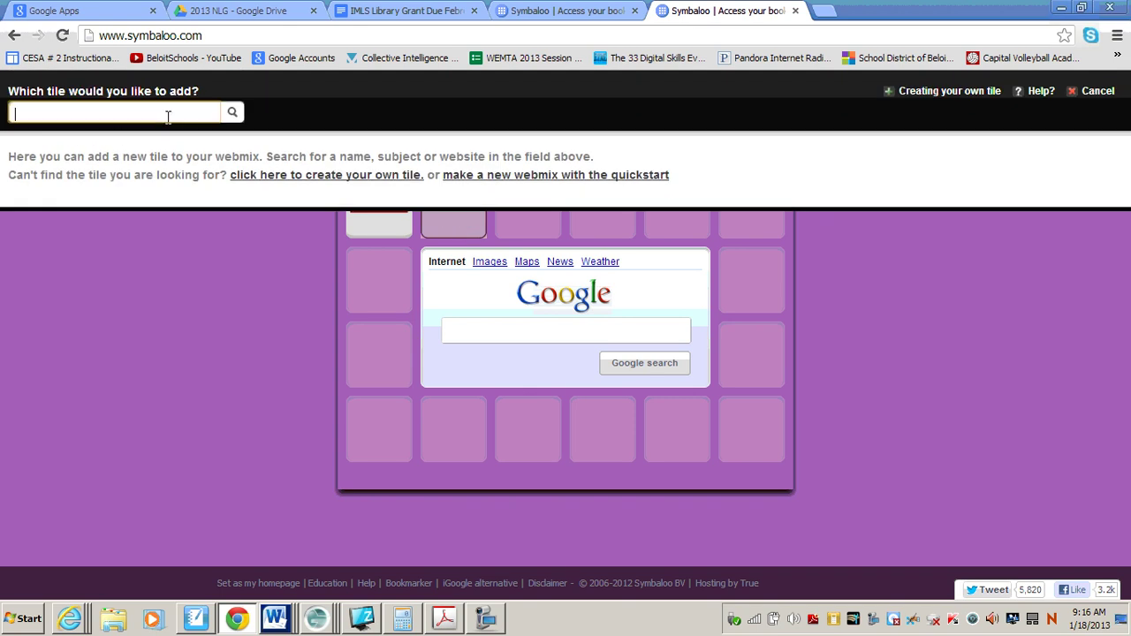
type("science")
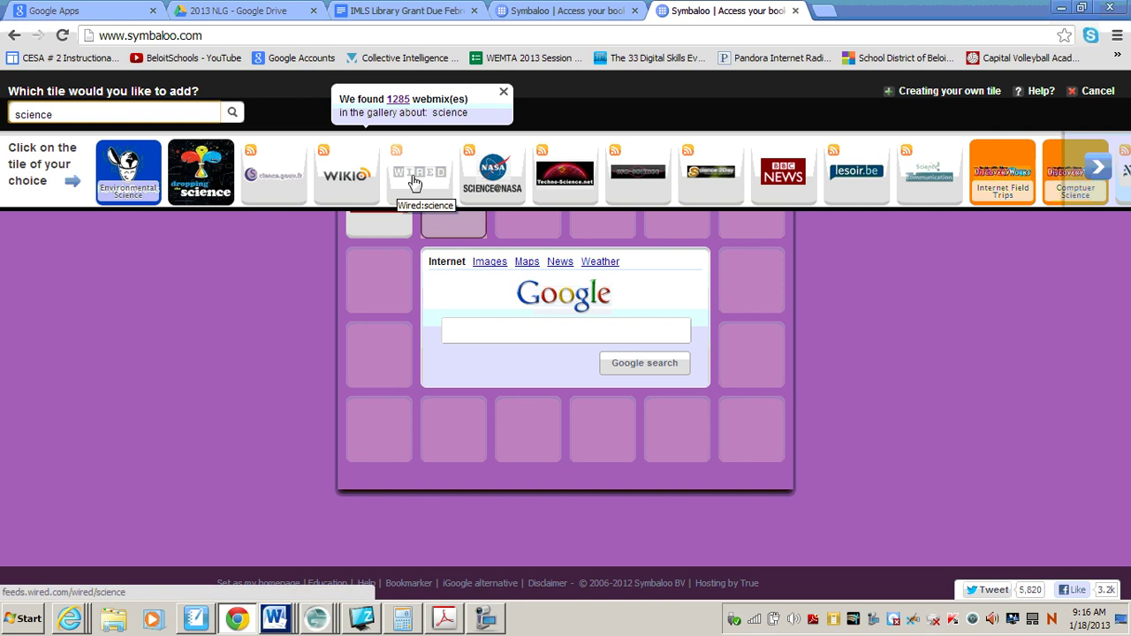
left_click_drag(494, 181, 378, 293)
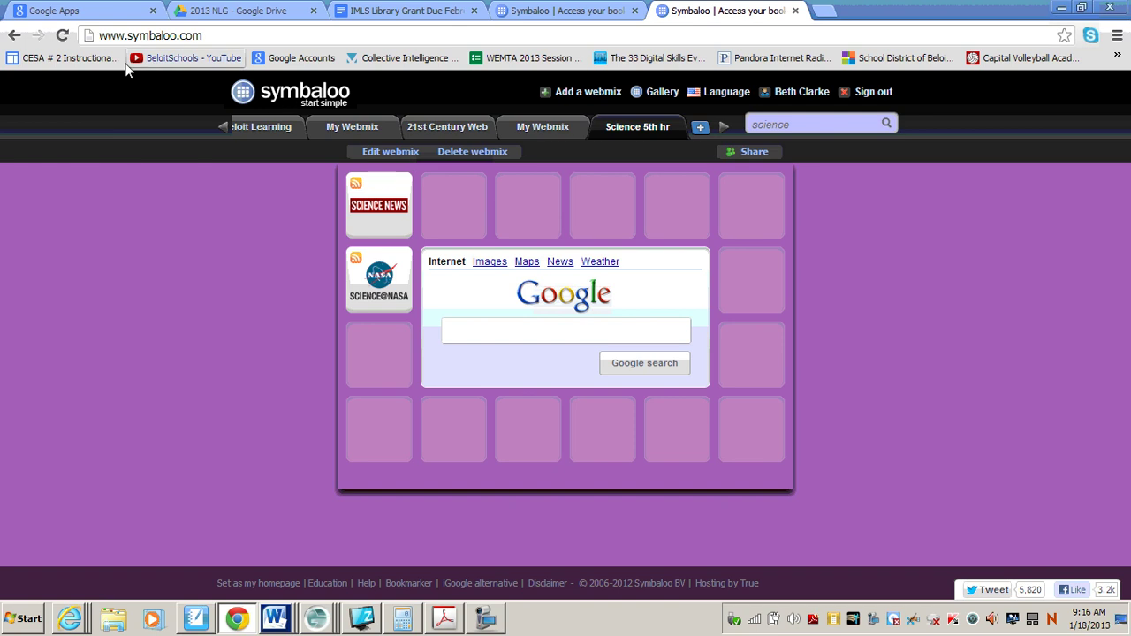
left_click(460, 211)
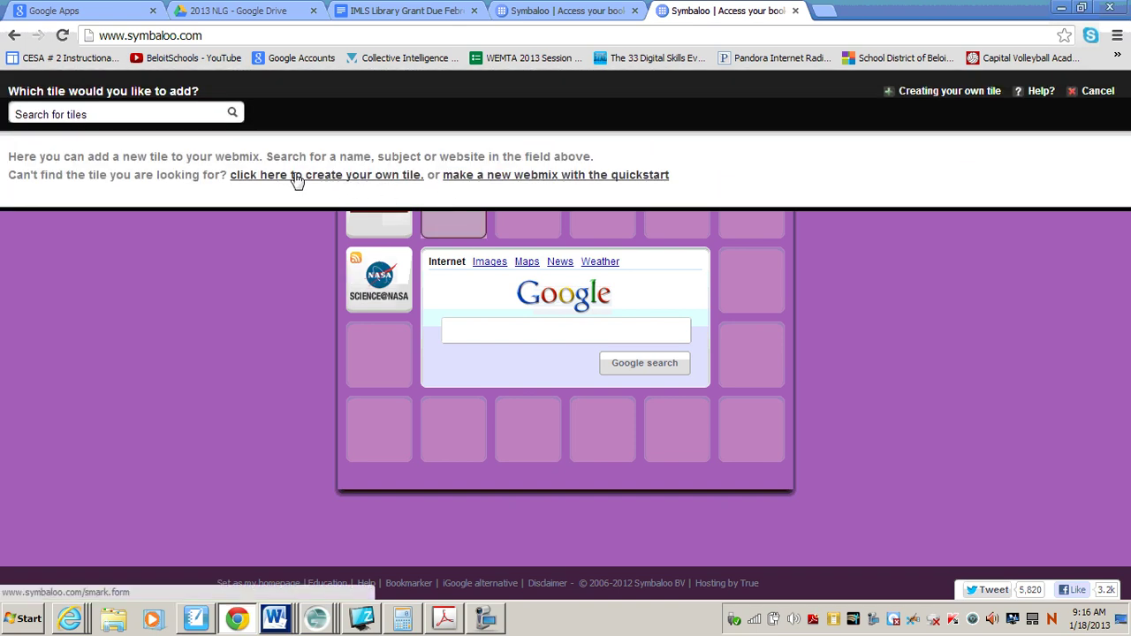
left_click(366, 175)
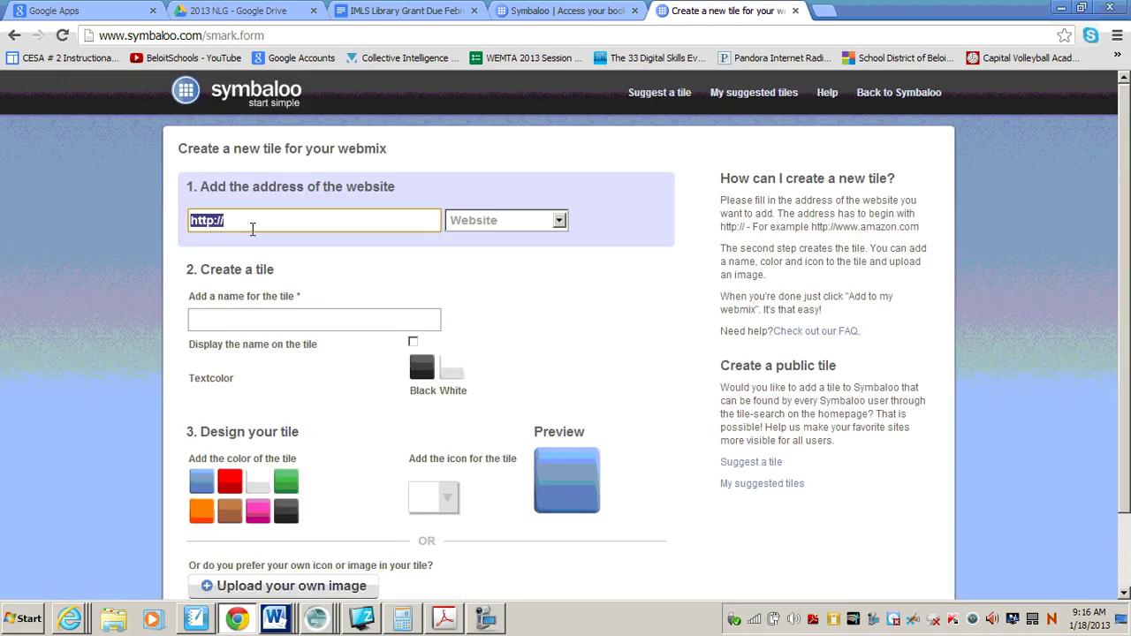
left_click(222, 221)
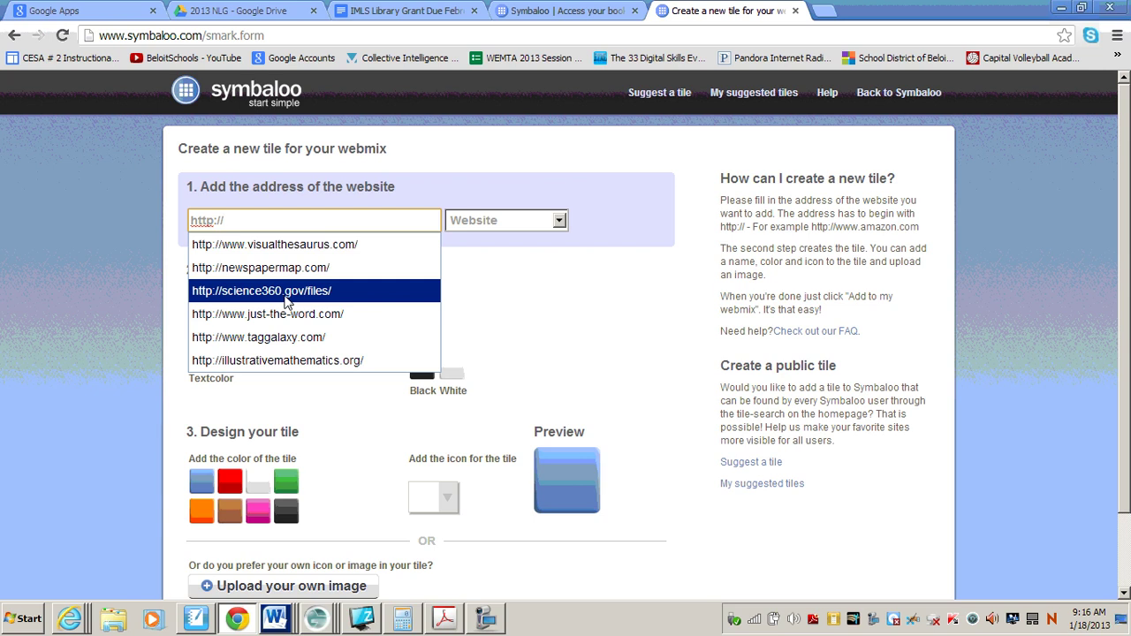
left_click(281, 297)
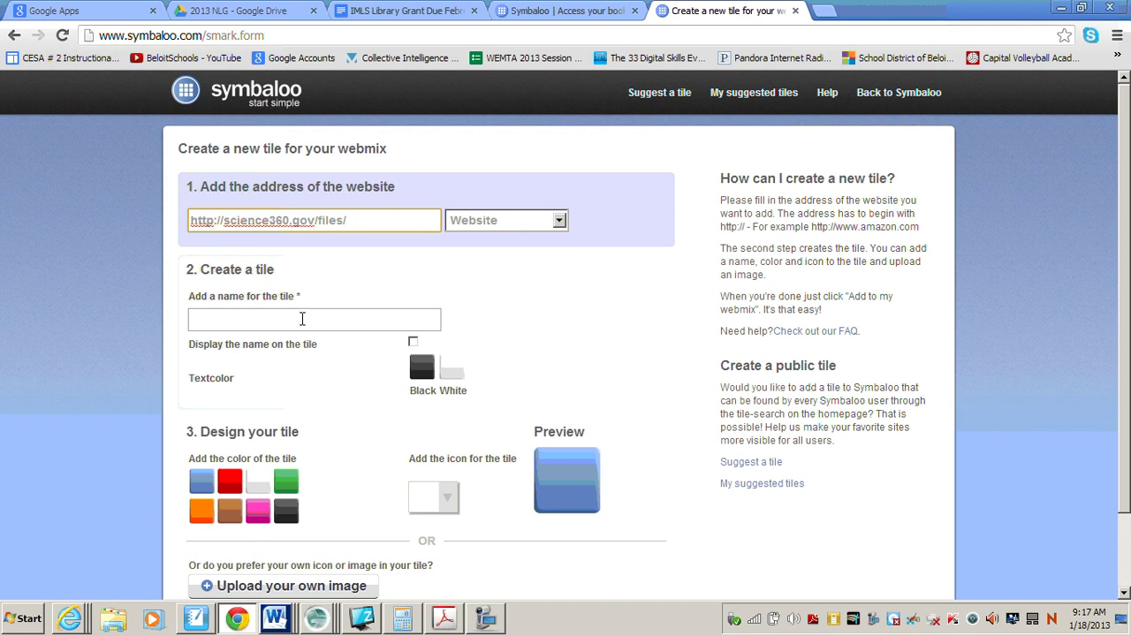
Shorten the custom tile's name to Science360 and display the name on the tile
left_click(217, 323)
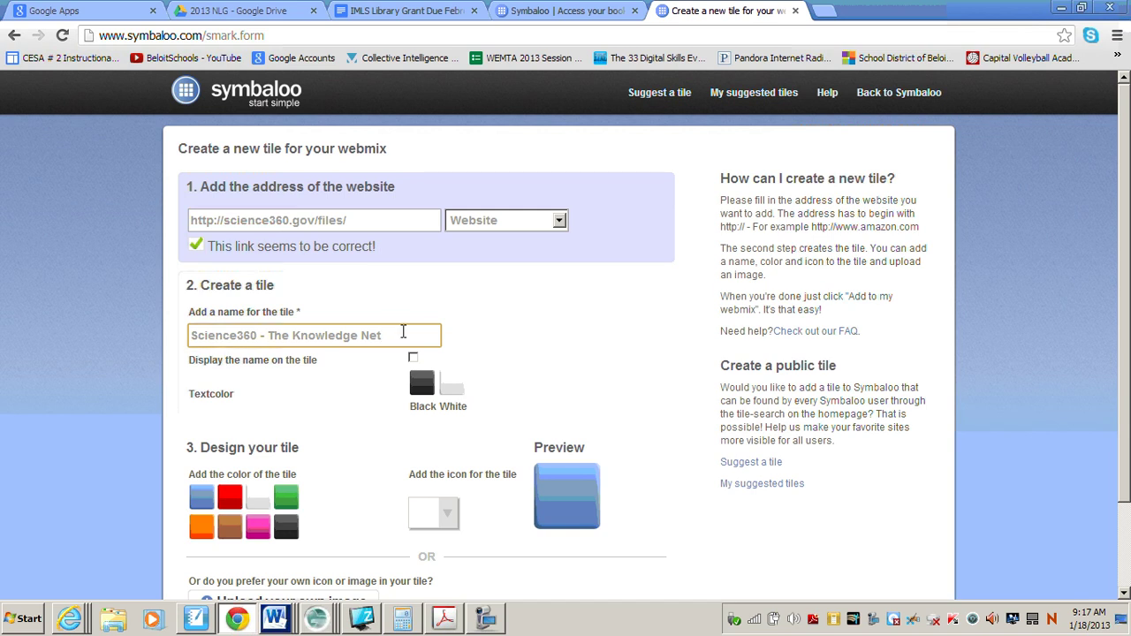
key("BackSpace")
key("BackSpace")
key("BackSpace")
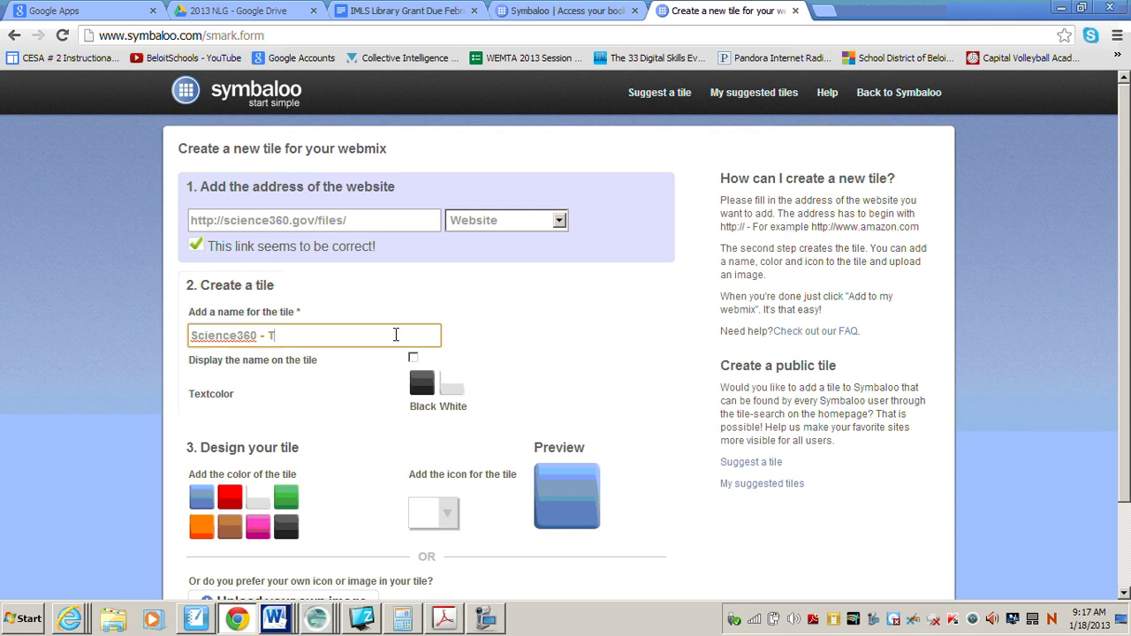
key("BackSpace")
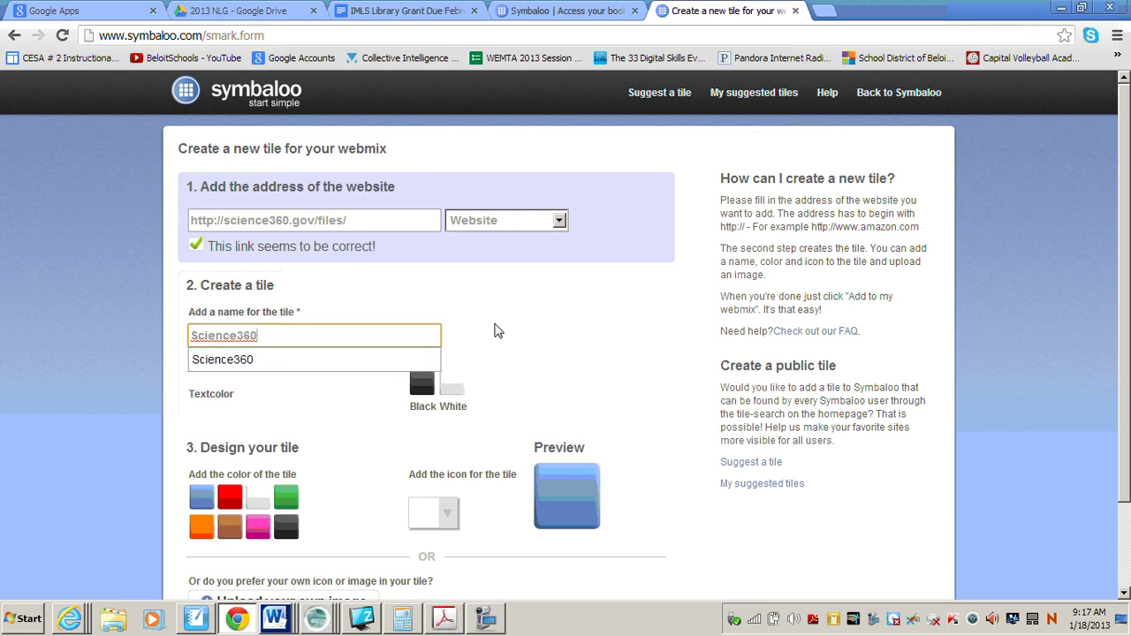
left_click(494, 331)
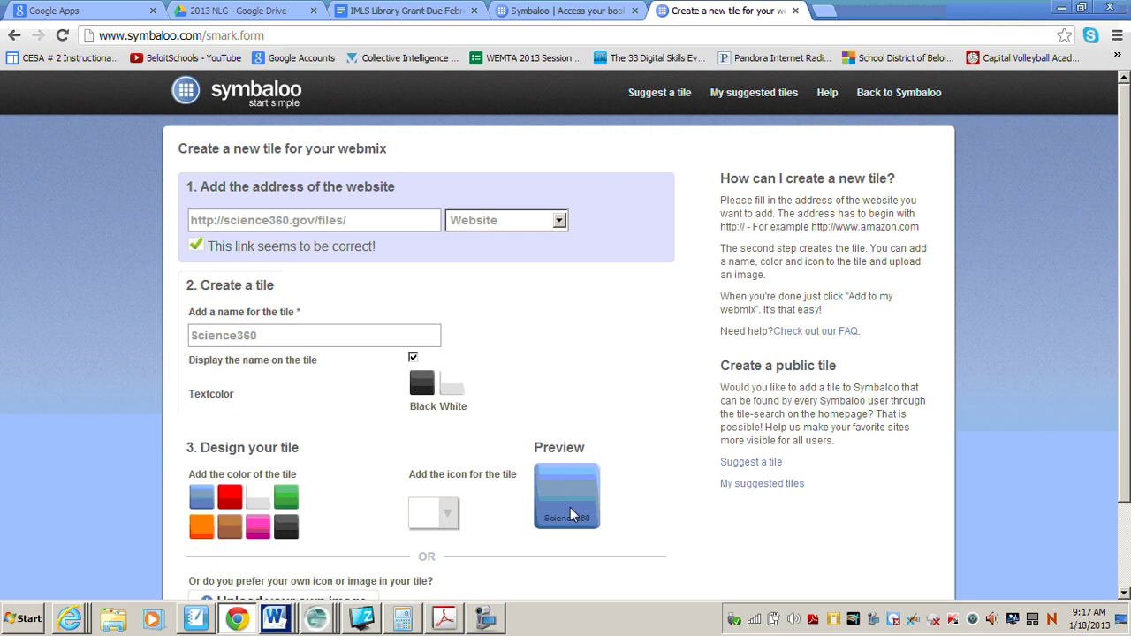
Look through the built-in icons offered for the Science360 tile
scroll(641, 387, "down", 2)
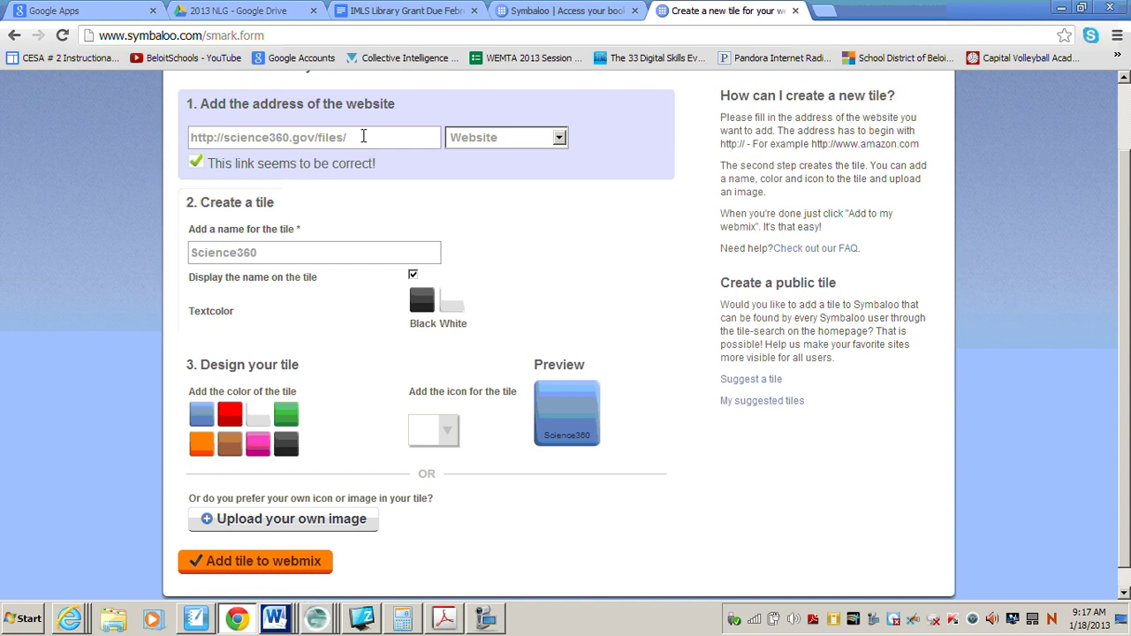
left_click(447, 431)
left_click(425, 415)
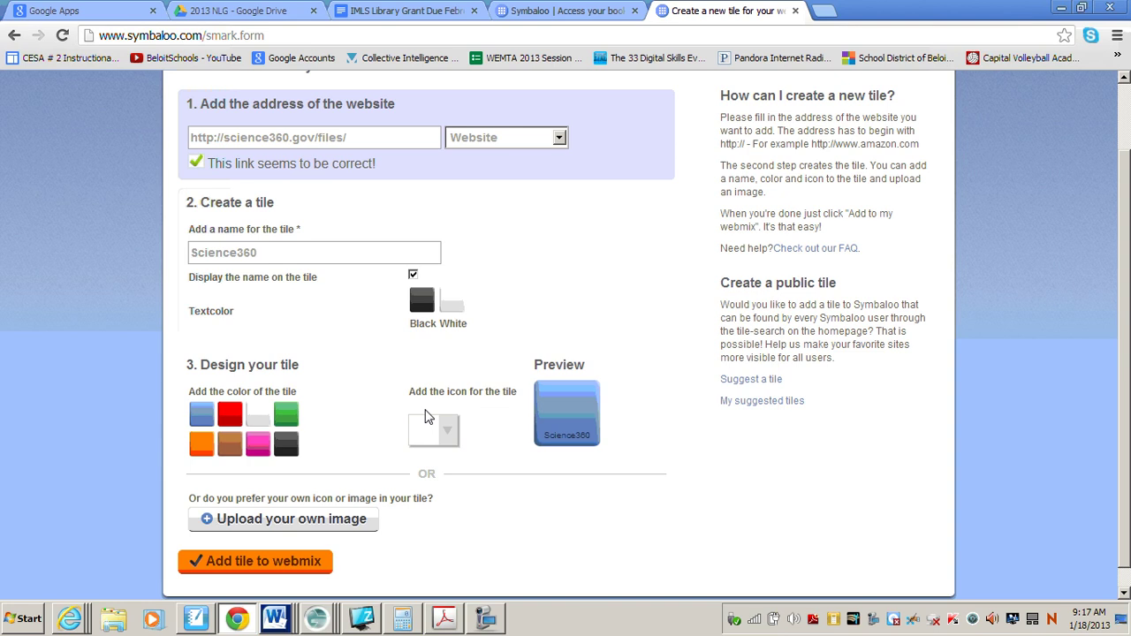
scroll(457, 434, "down", 1)
left_click(446, 411)
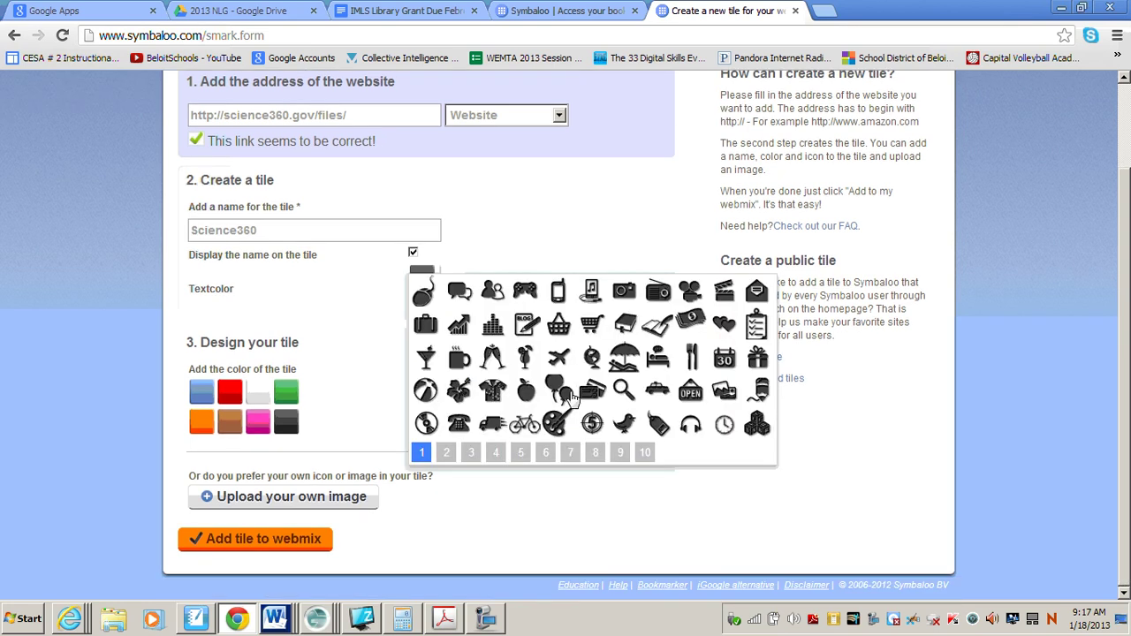
left_click(555, 390)
left_click(448, 411)
left_click(425, 390)
left_click(450, 412)
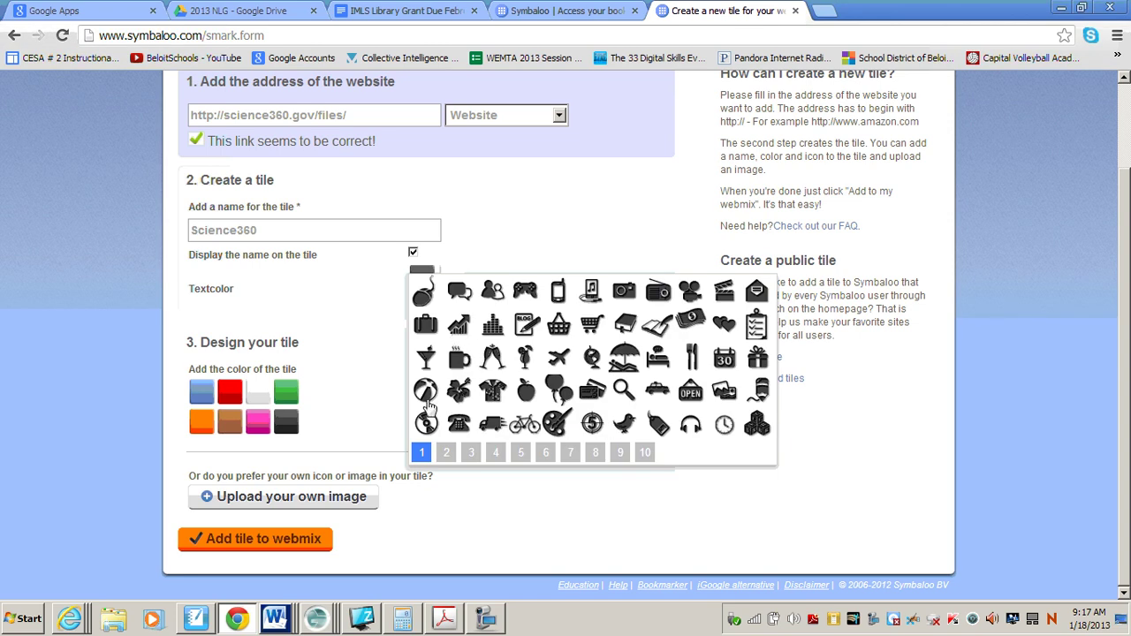
left_click(496, 452)
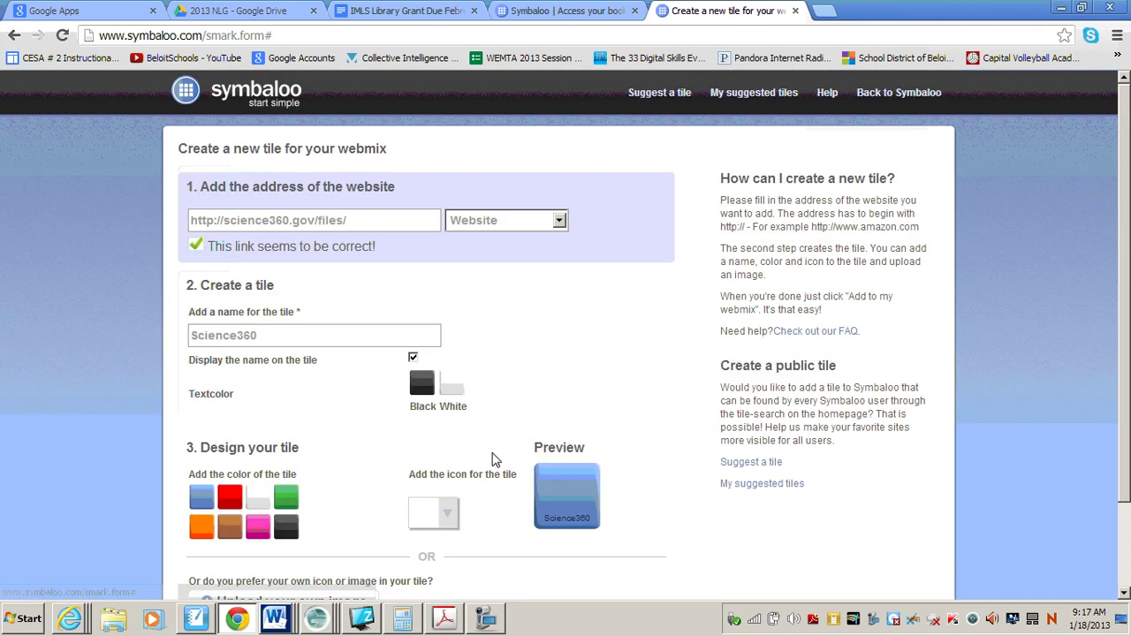
left_click(452, 517)
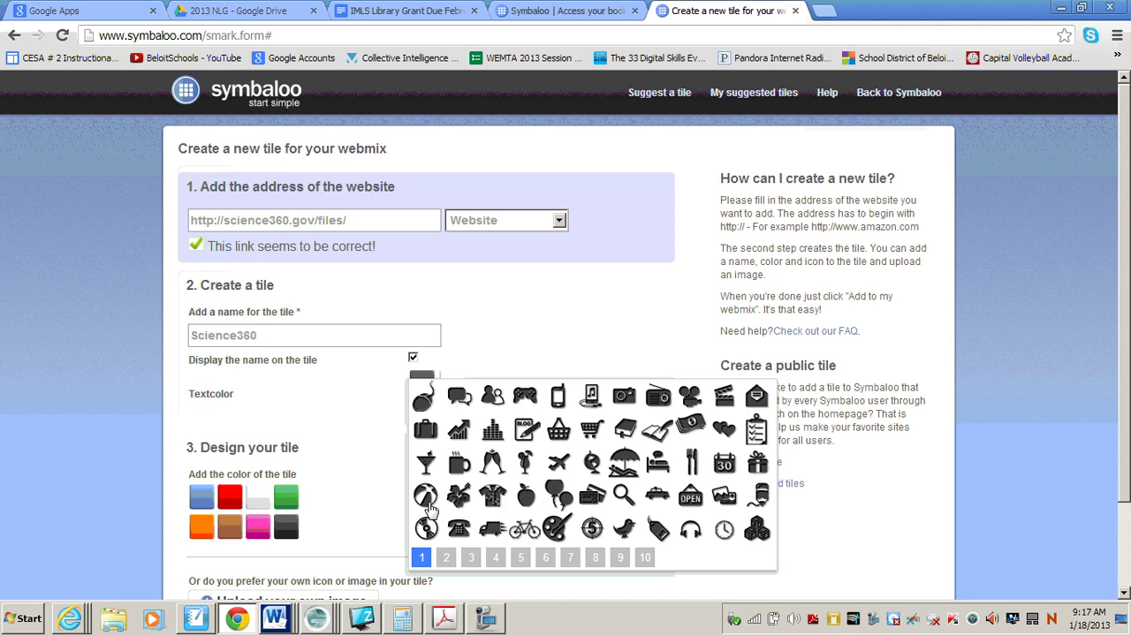
left_click(353, 477)
Preview the Science360 tile in green, then set its colour to red
scroll(362, 481, "down", 2)
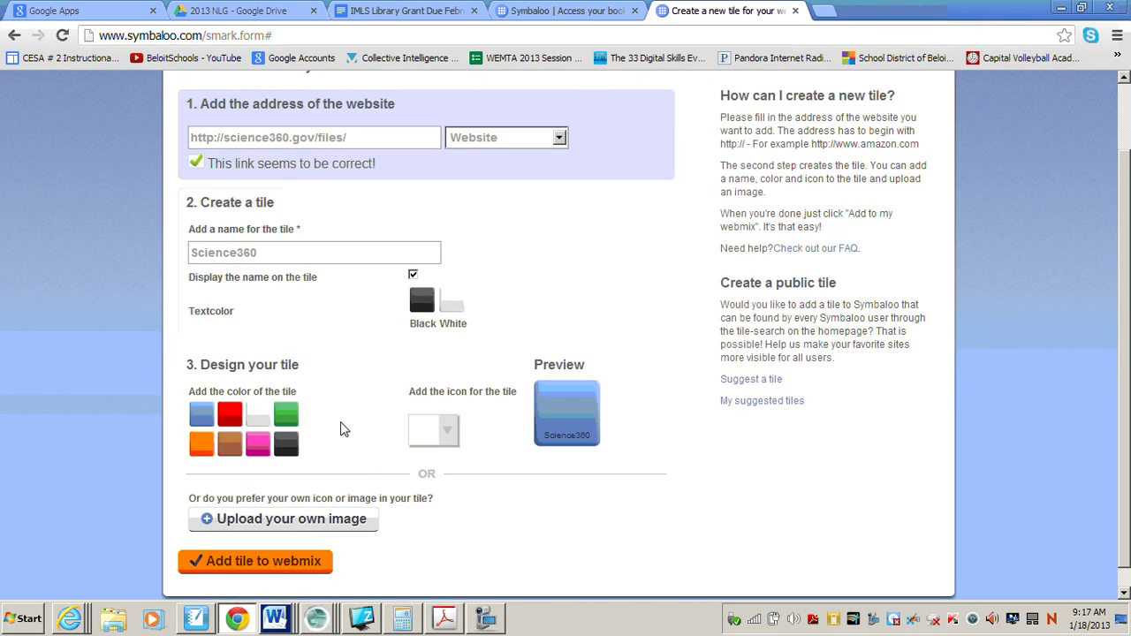
left_click(290, 416)
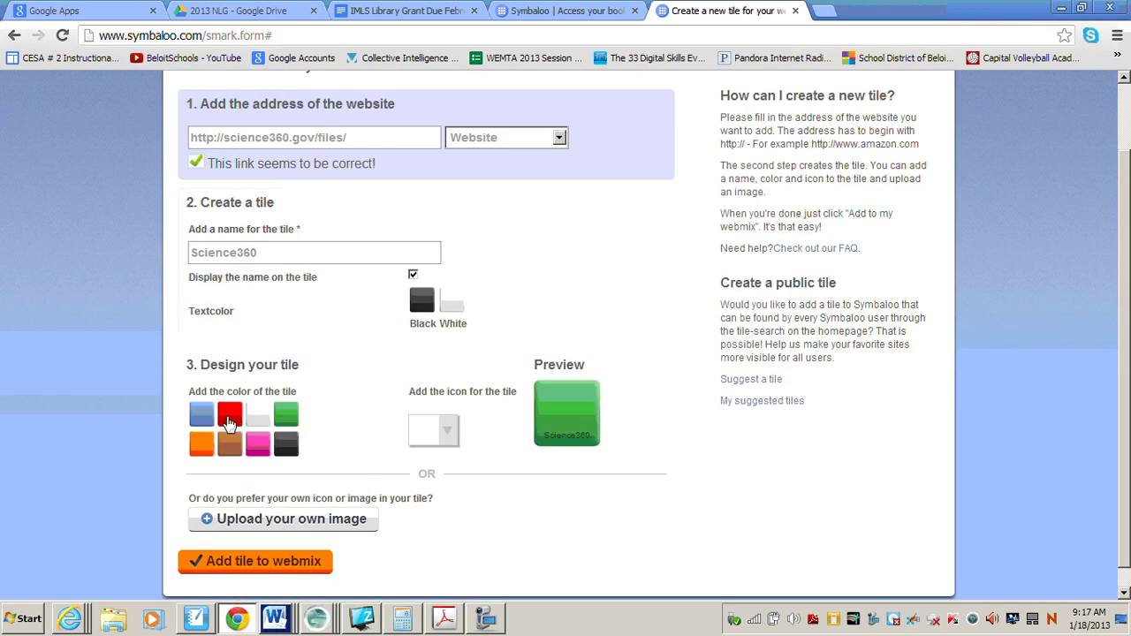
left_click(228, 416)
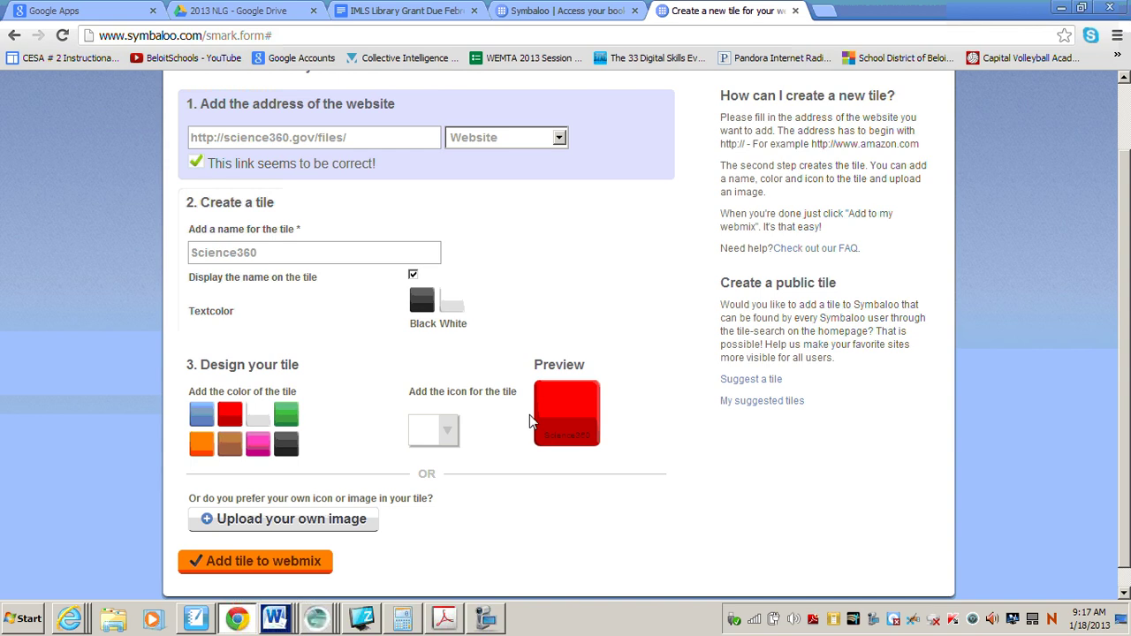
Choose collective_intelligence.jpg from the Pictures library as the Science360 tile's own image
scroll(578, 481, "down", 1)
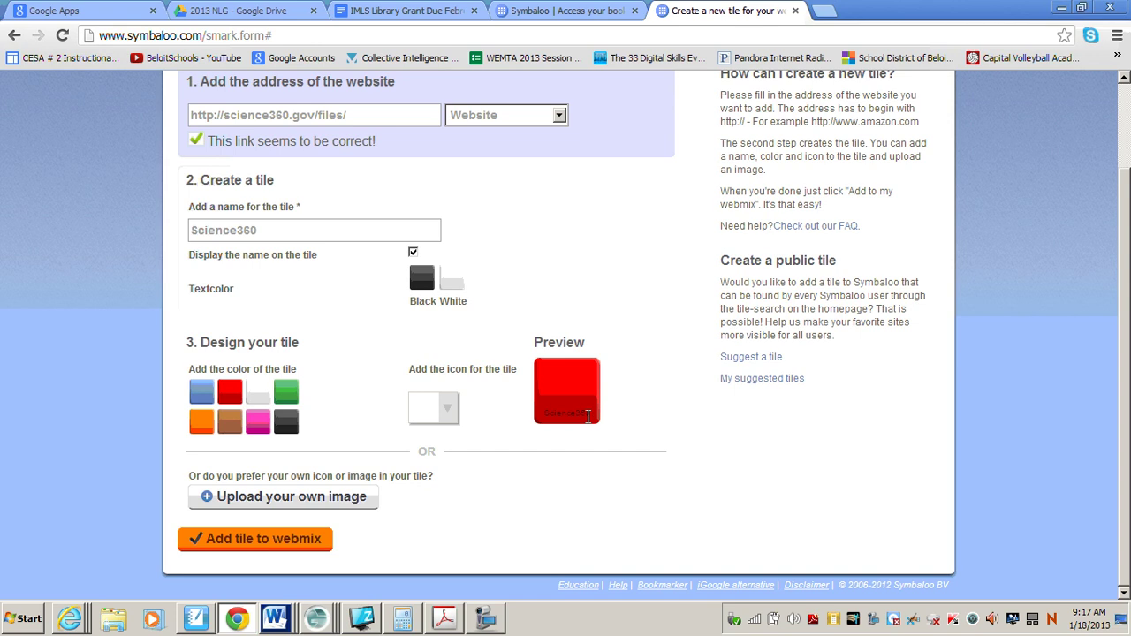
left_click(326, 496)
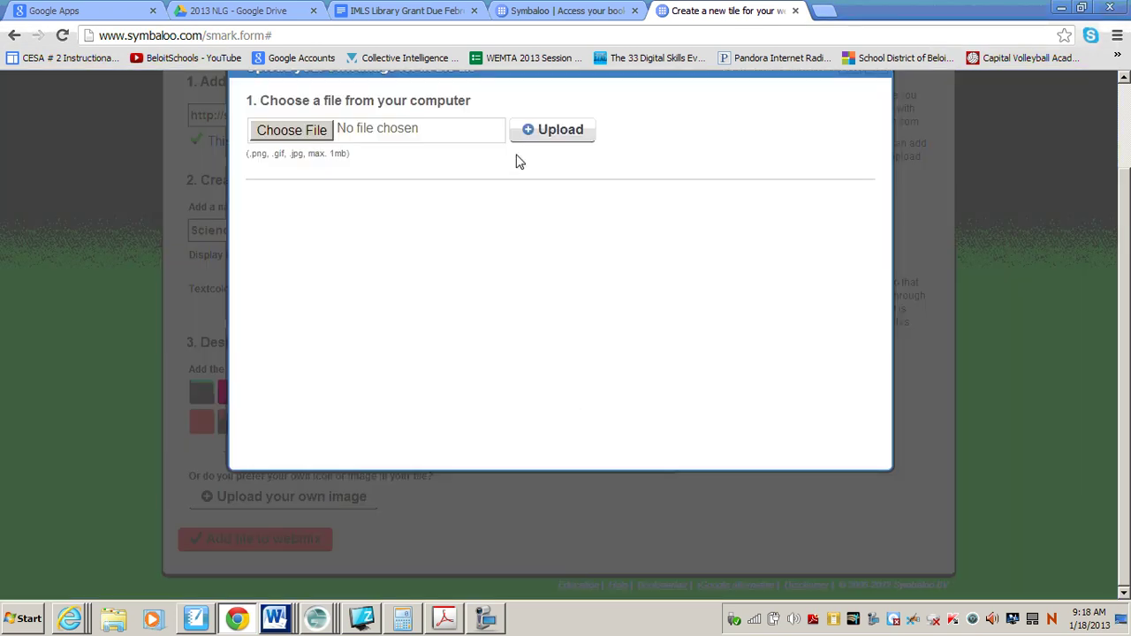
left_click(575, 136)
left_click(658, 337)
left_click(315, 128)
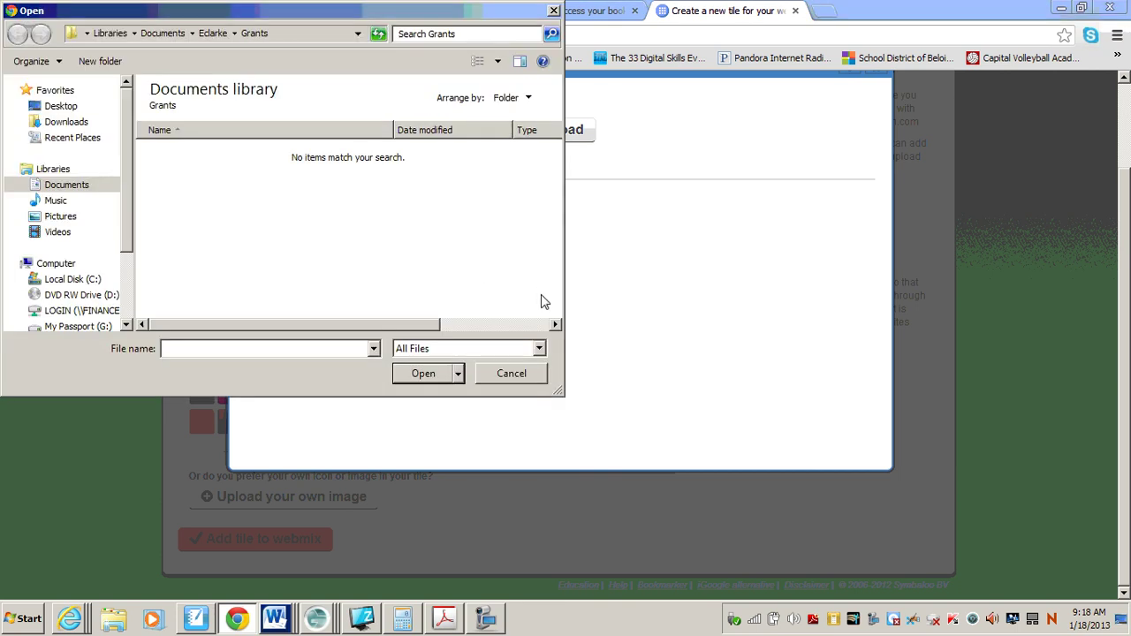
left_click(60, 217)
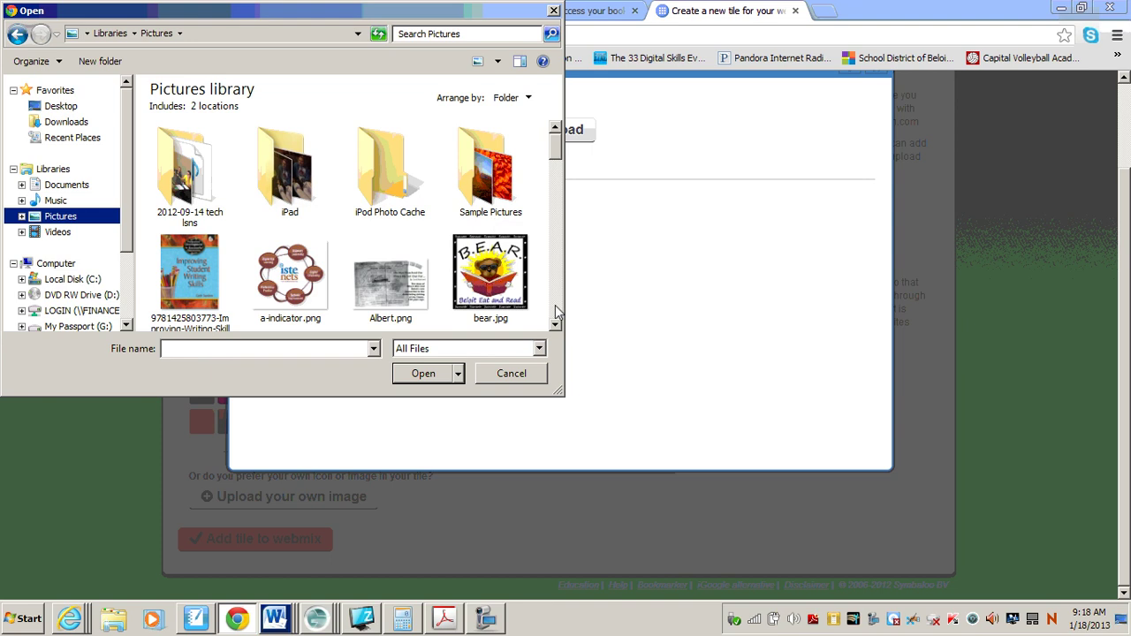
scroll(559, 329, "down", 3)
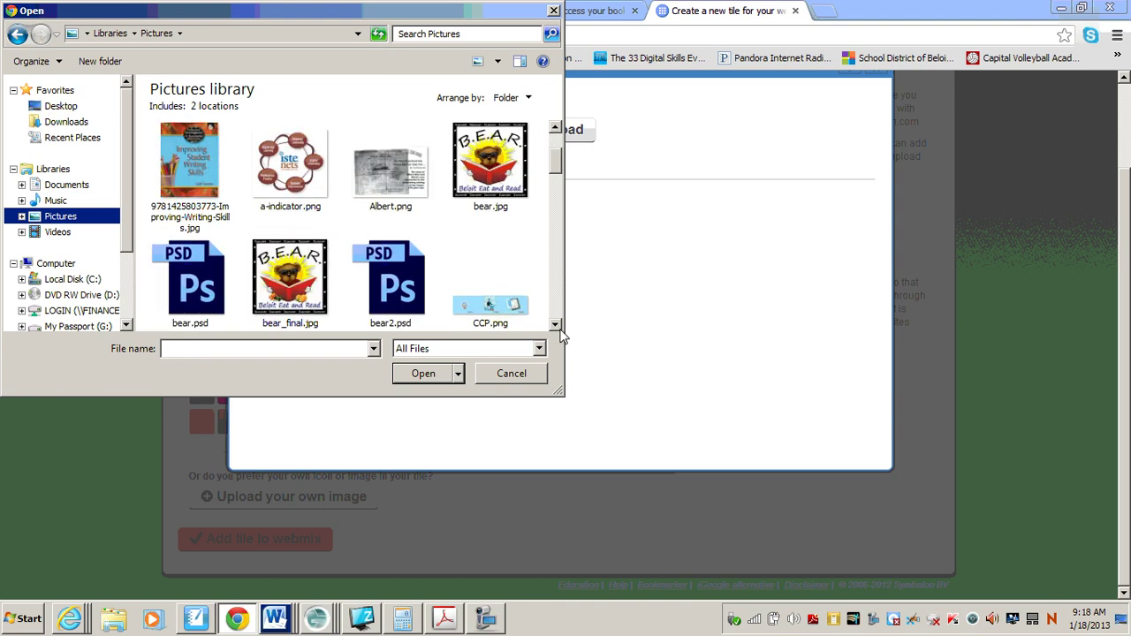
left_click(556, 325)
left_click(481, 281)
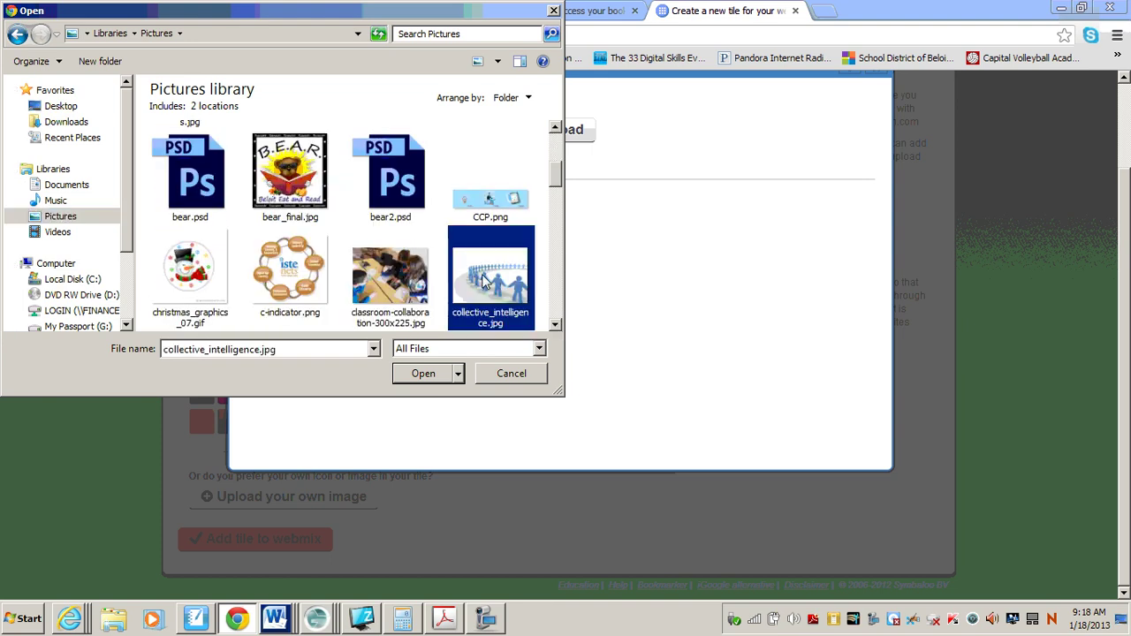
left_click(428, 373)
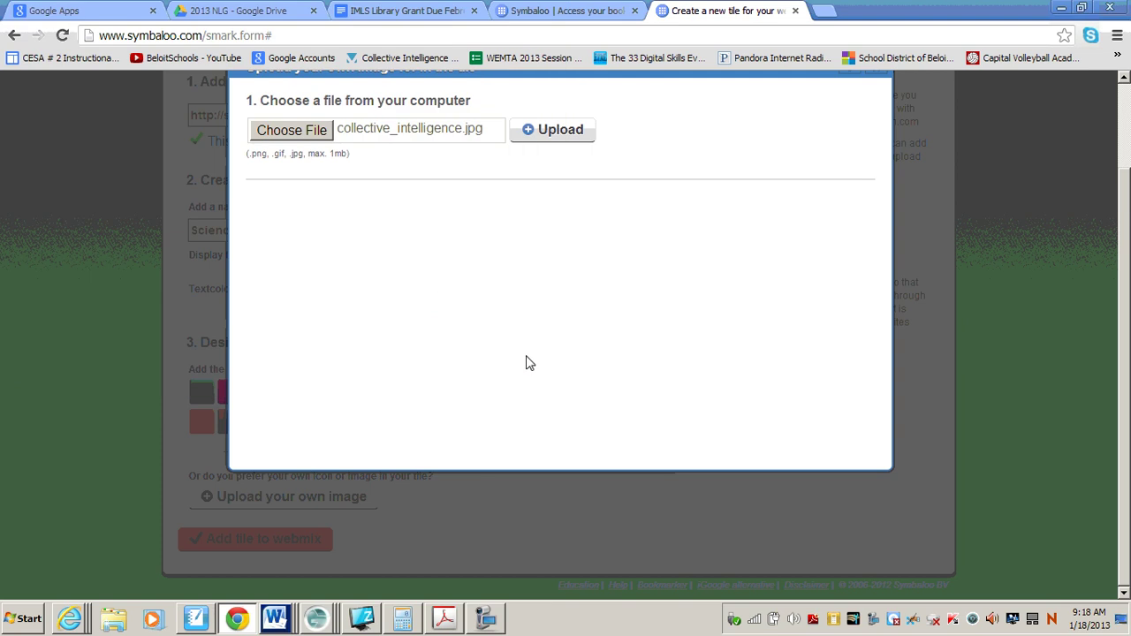
Upload the chosen image, move the crop square over the single blue figure, and use that selection for the tile
left_click(538, 135)
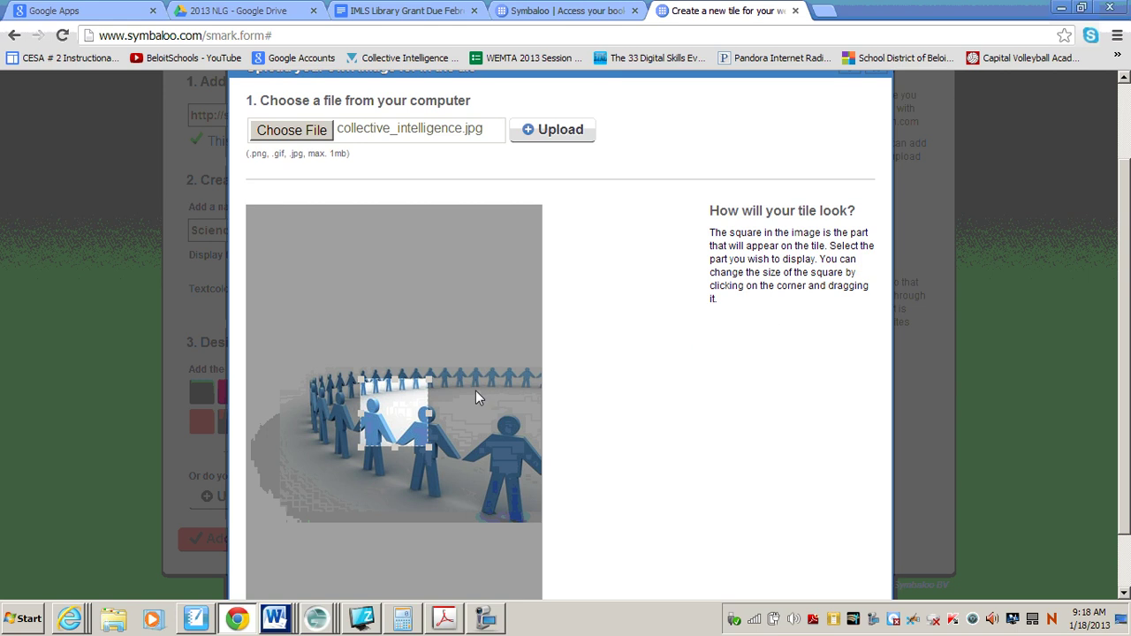
left_click_drag(383, 417, 415, 437)
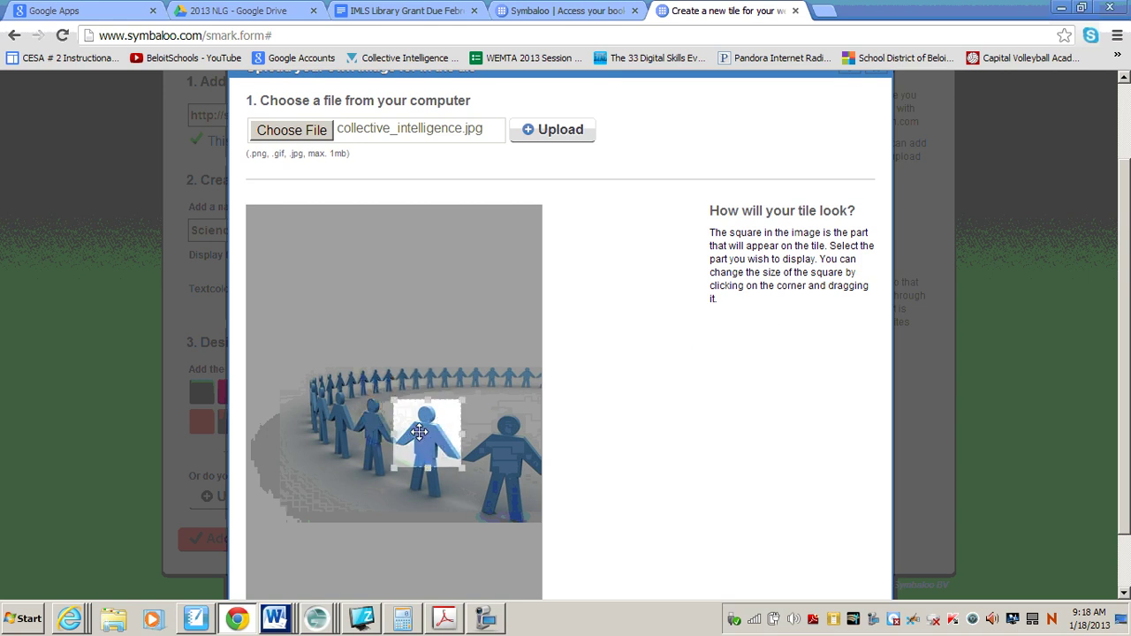
scroll(654, 351, "down", 1)
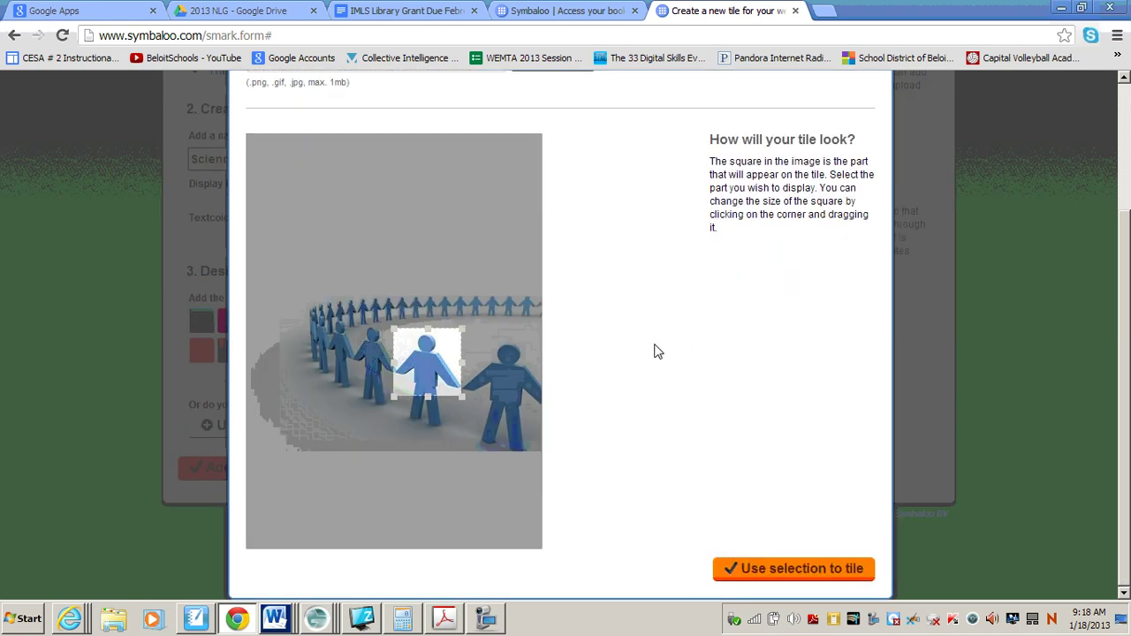
left_click(785, 570)
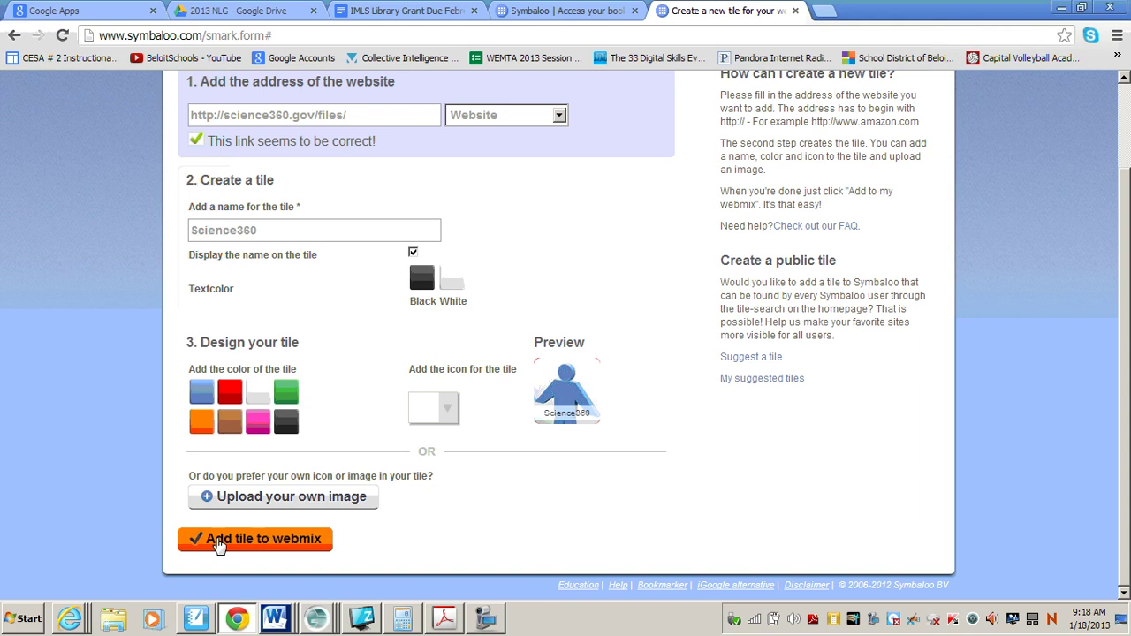
Add the finished Science360 tile to the webmix in the empty space directly below the SCIENCE@NASA tile
left_click(264, 539)
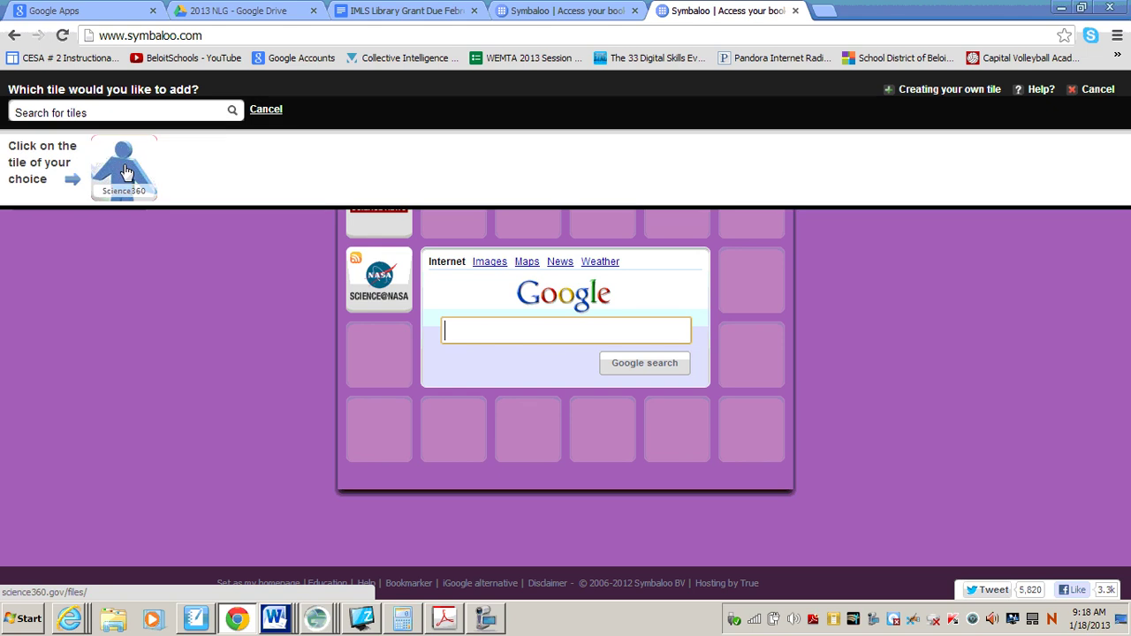
left_click(127, 173)
left_click(380, 355)
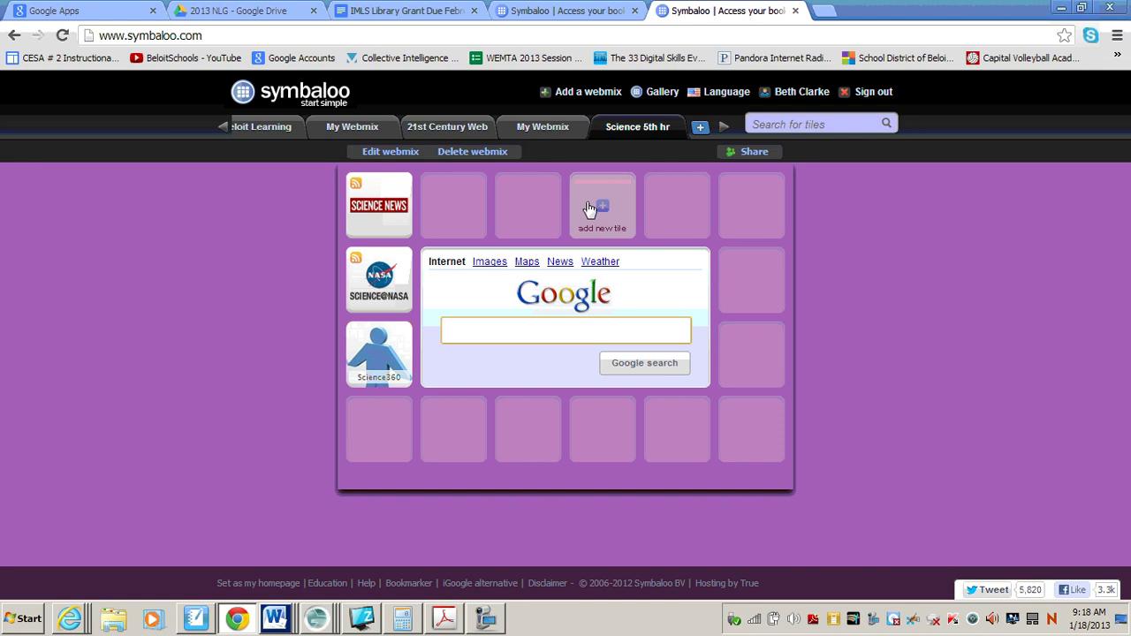
Search for science from the empty space beside the Science News tile and open the matching gallery webmixes
left_click(453, 213)
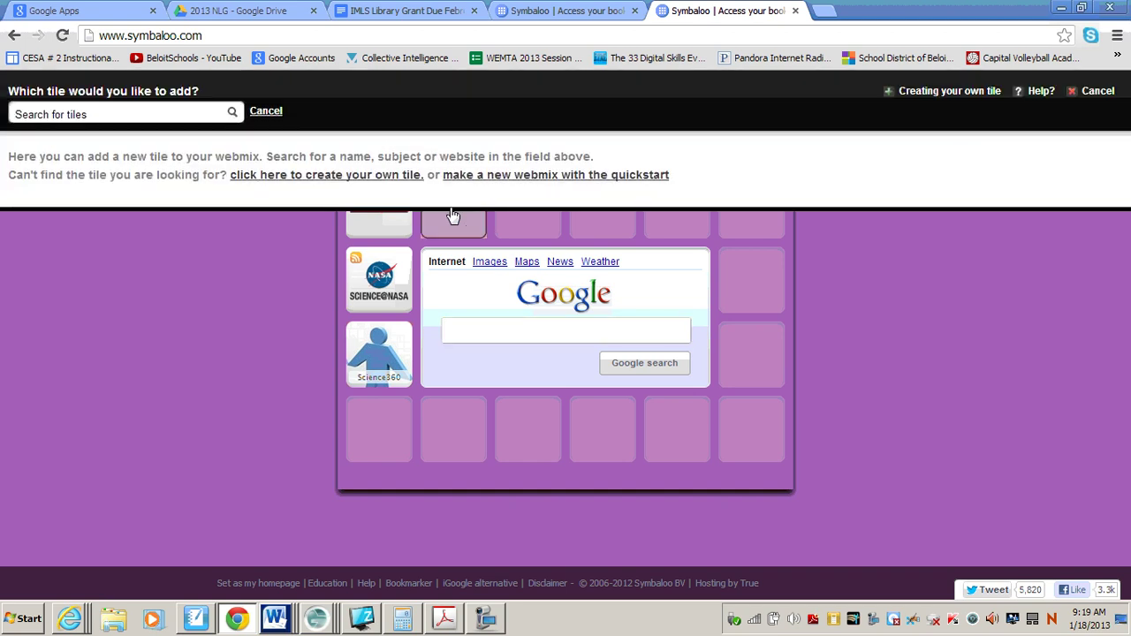
left_click(148, 114)
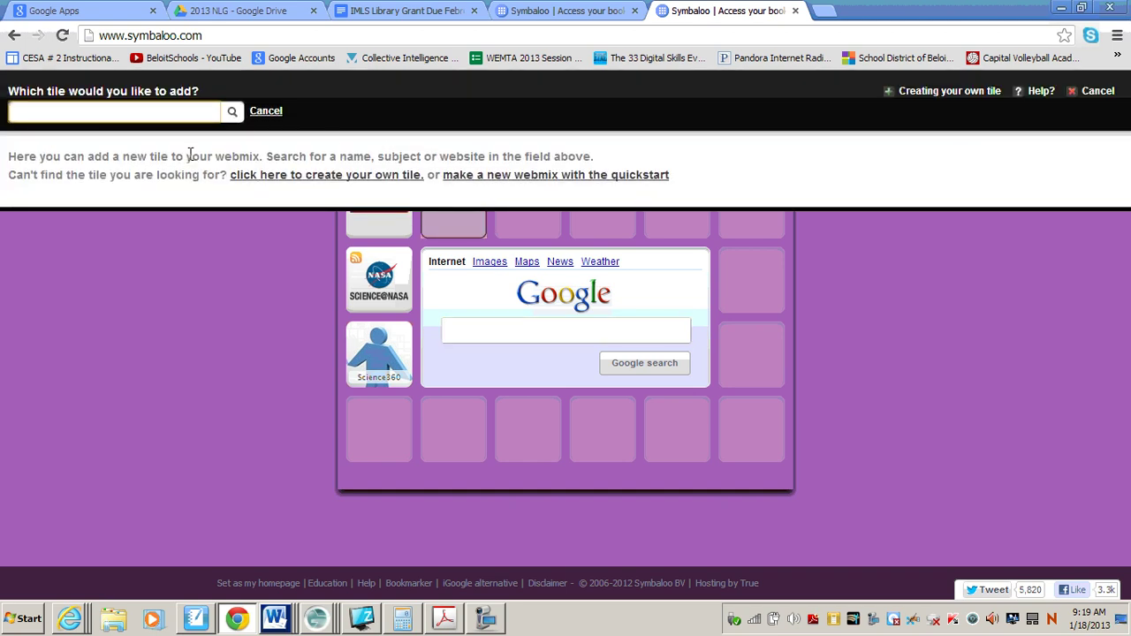
type("science")
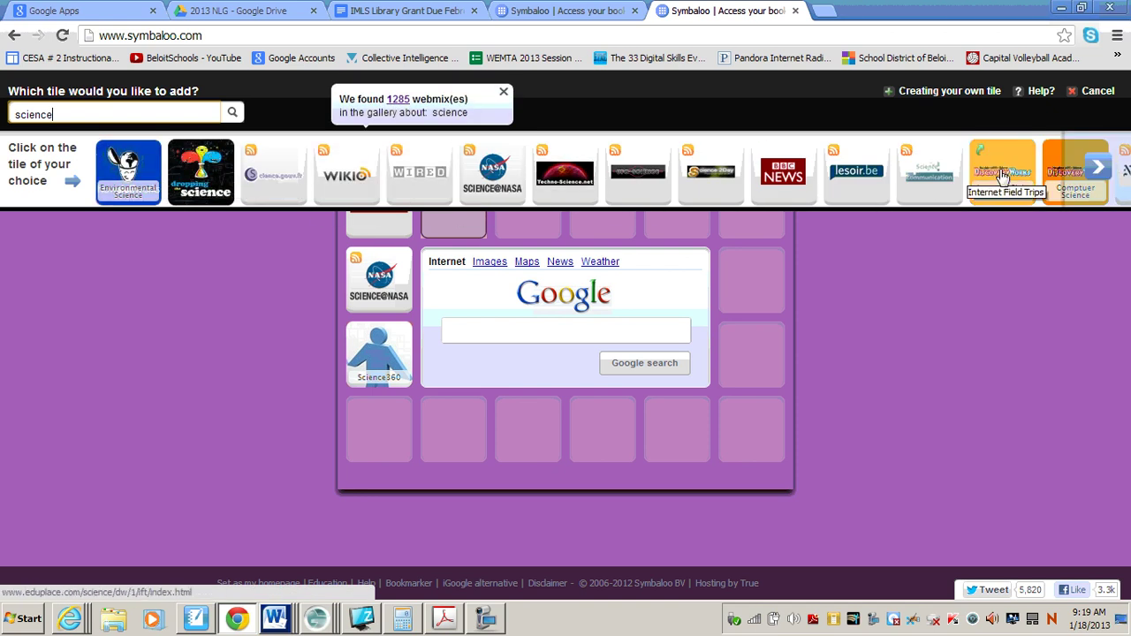
left_click(400, 100)
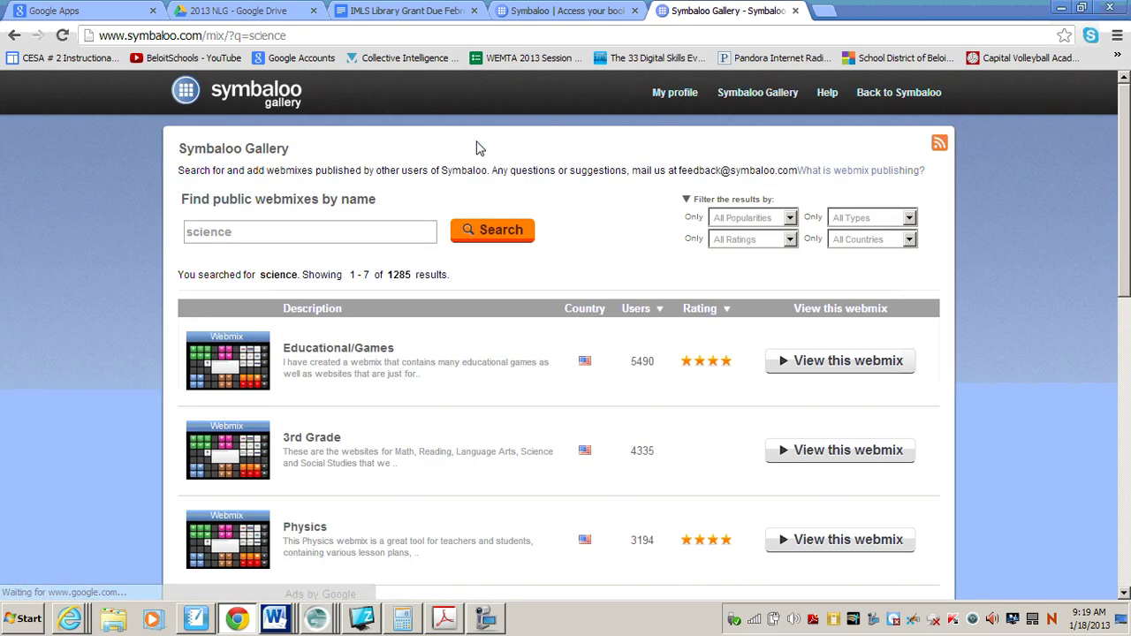
Find the Biology webmix in the gallery results, look over its tiles, and add it to the account
scroll(550, 282, "down", 6)
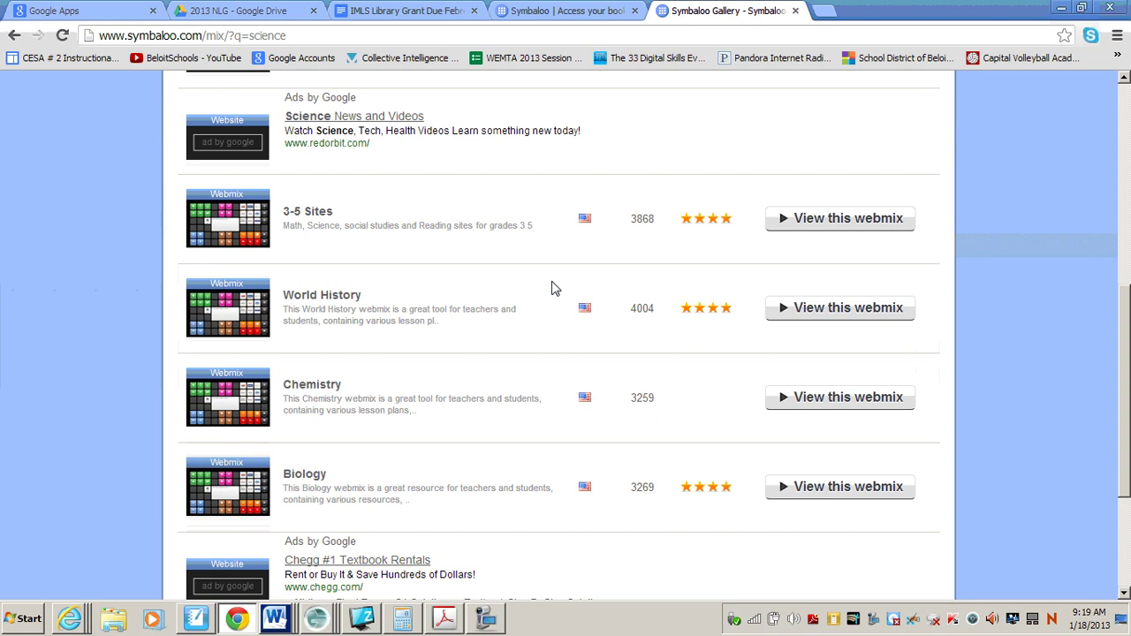
scroll(554, 287, "down", 3)
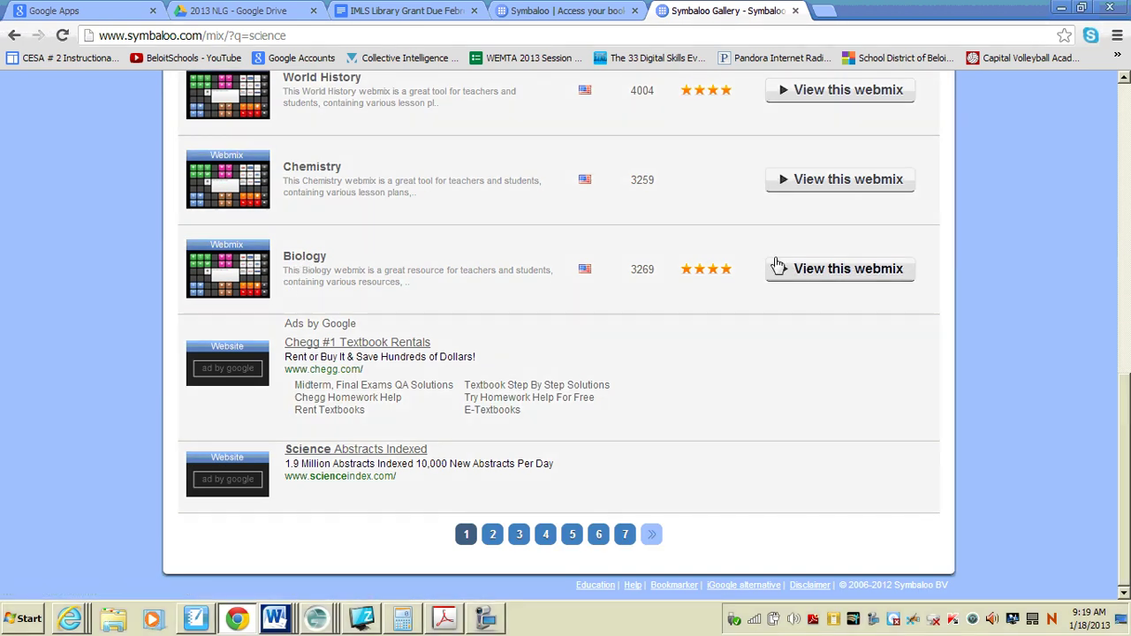
left_click(833, 274)
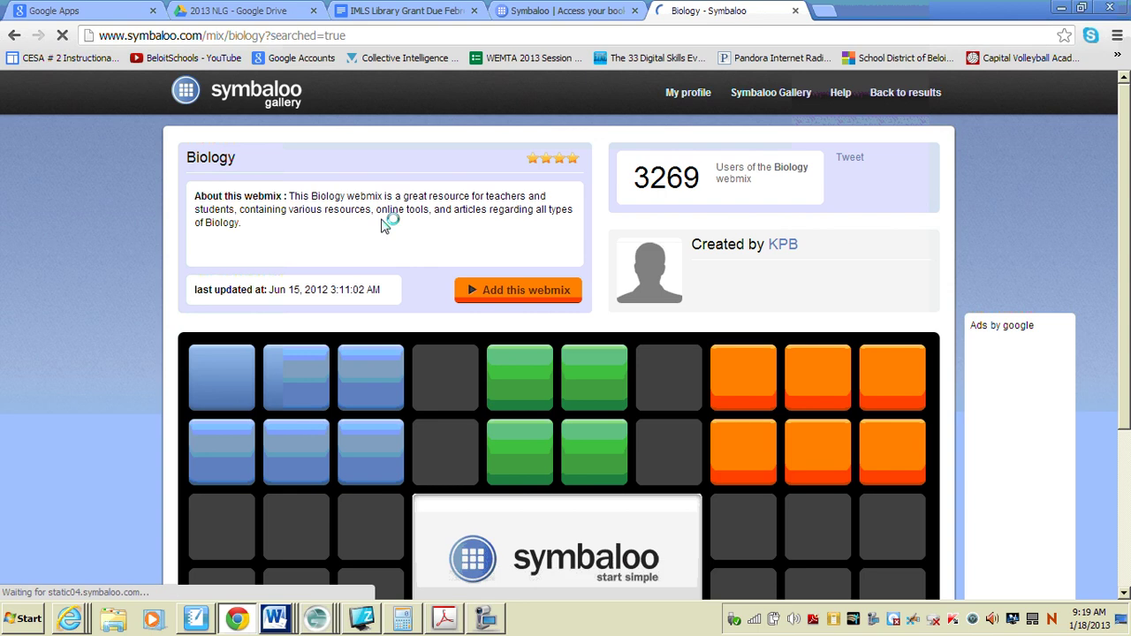
scroll(451, 371, "down", 2)
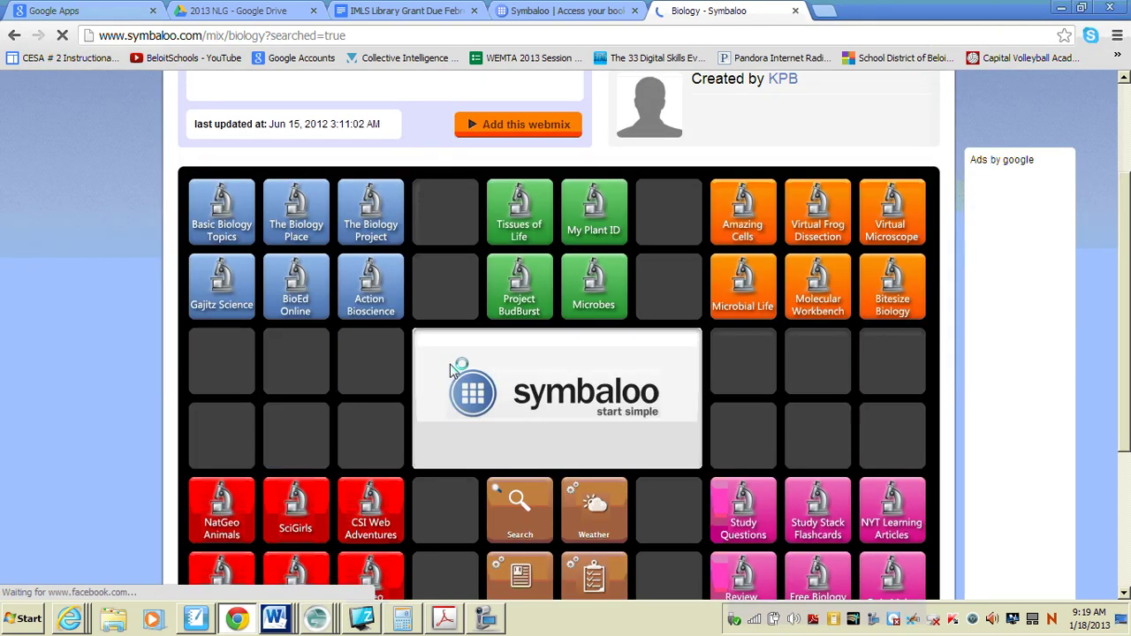
scroll(450, 371, "down", 3)
scroll(450, 352, "up", 3)
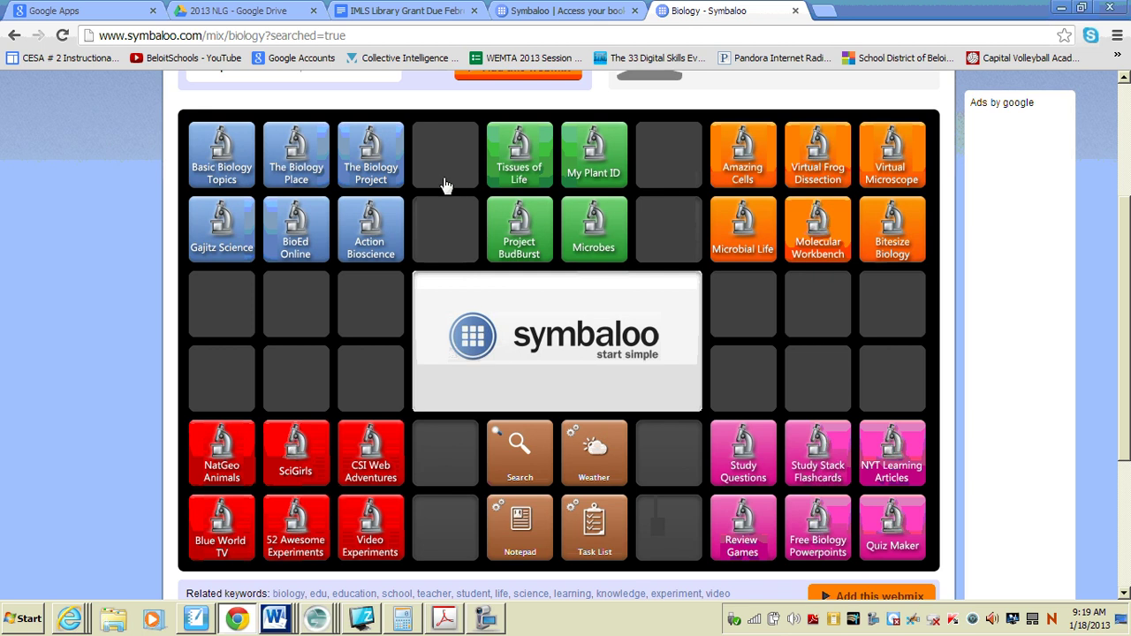
scroll(822, 415, "down", 2)
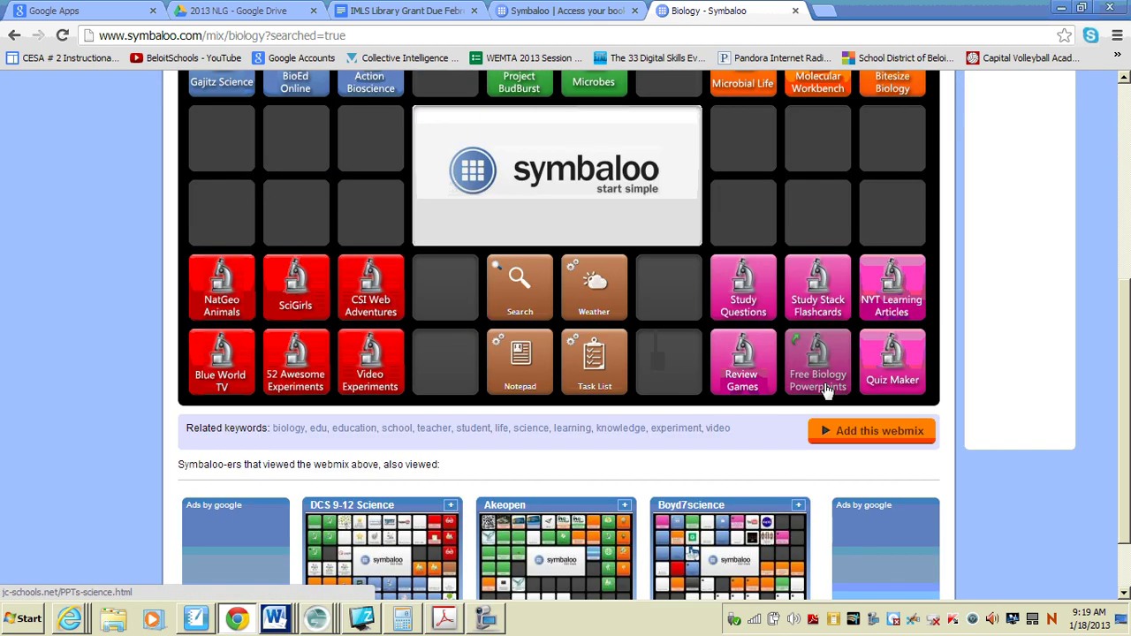
left_click(864, 432)
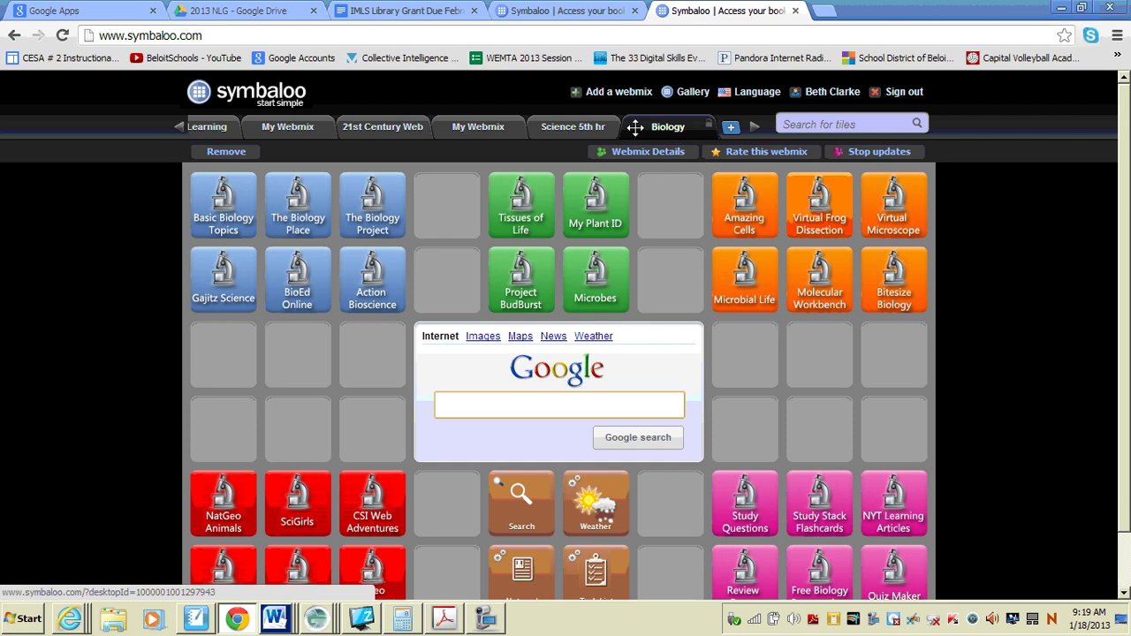
Compare the Science 5th hr, 21st Century Web and Biology webmixes and the options each one offers
left_click(579, 127)
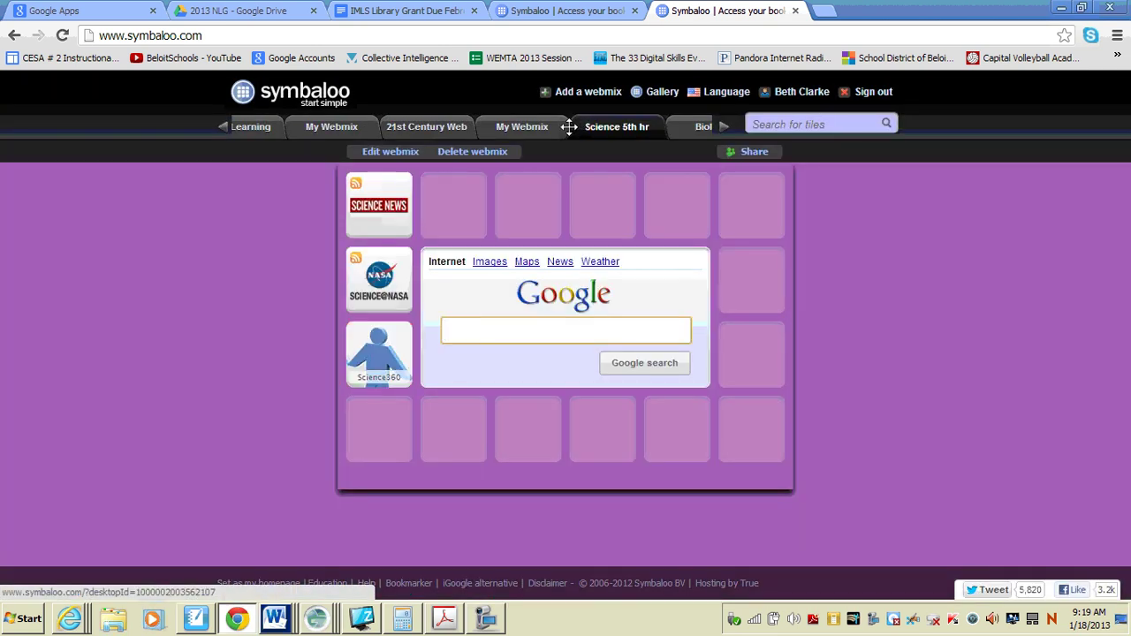
left_click(521, 128)
left_click(450, 128)
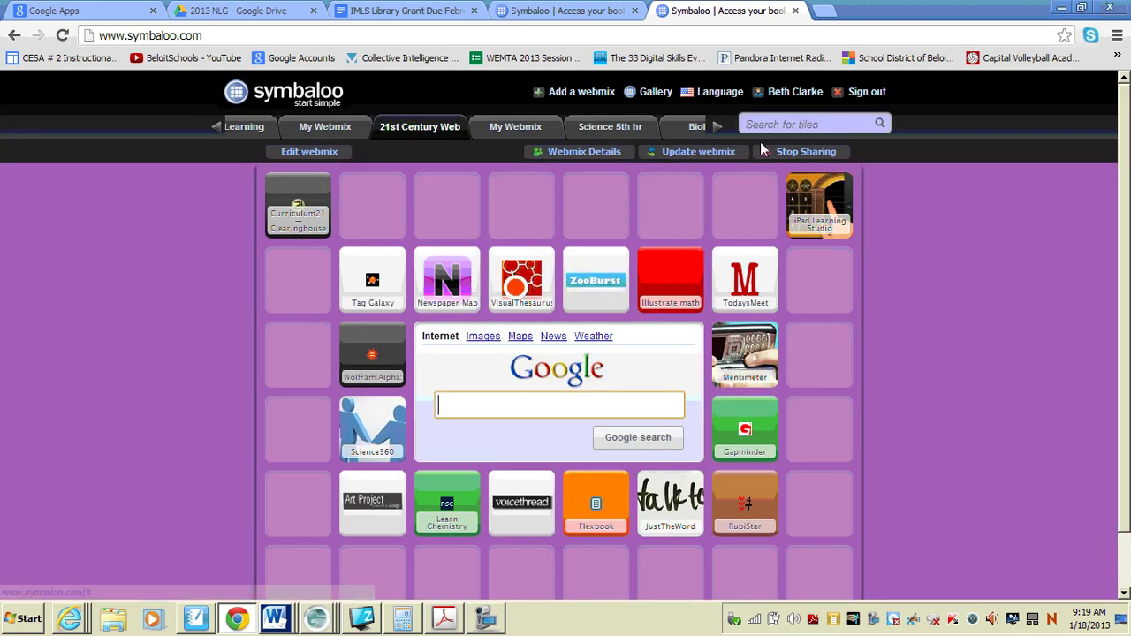
left_click(681, 124)
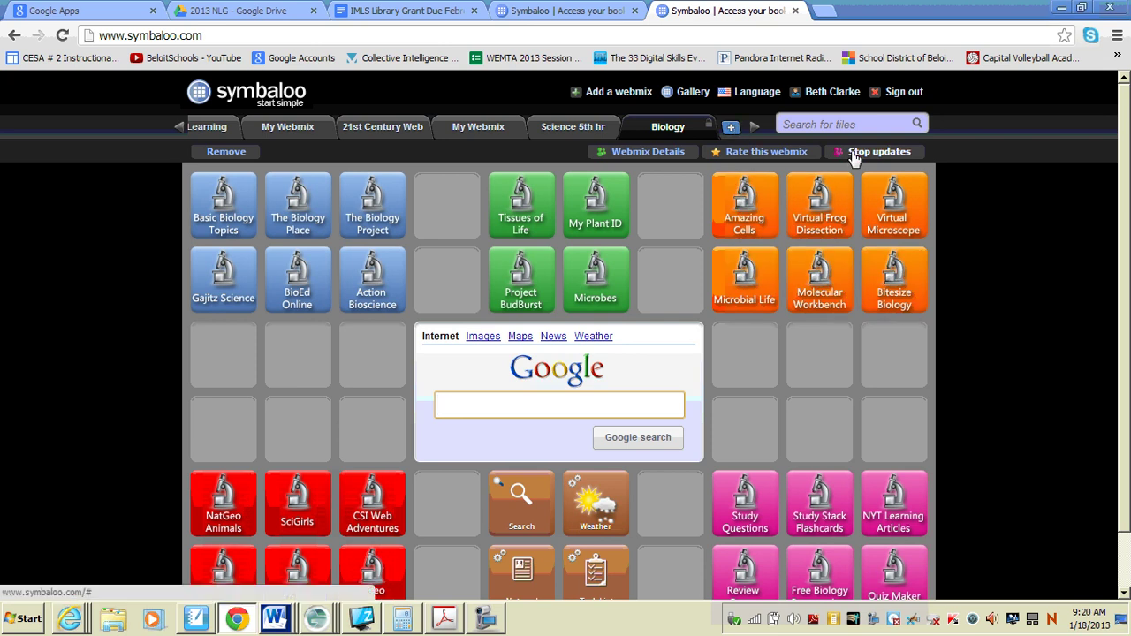
View the sharing options of the Science 5th hr webmix and close them without sharing
left_click(583, 125)
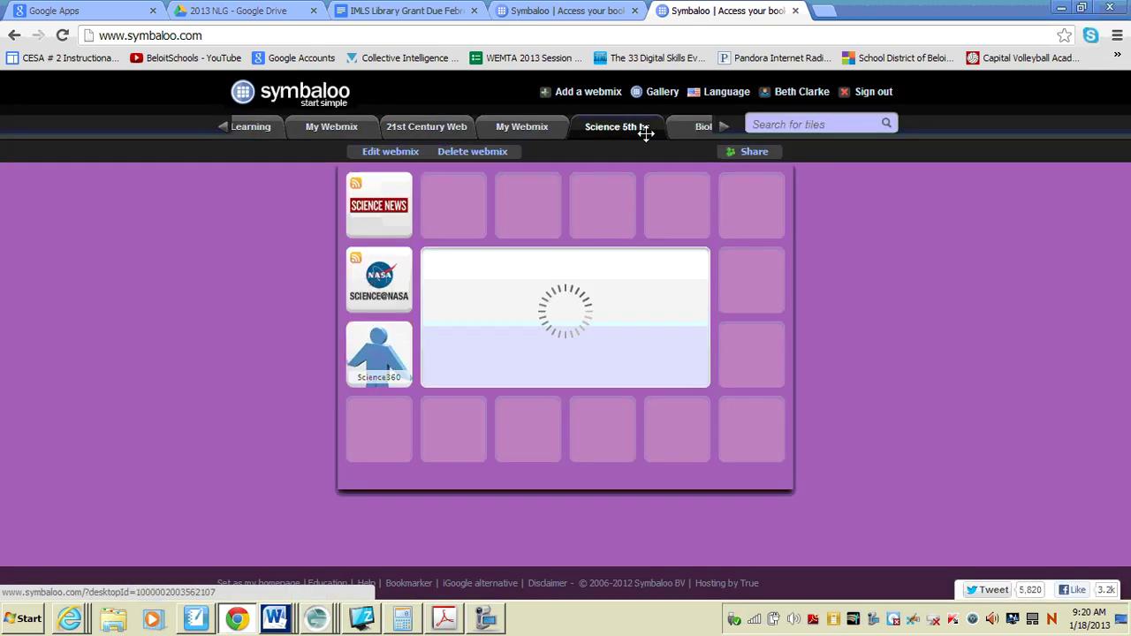
left_click(755, 153)
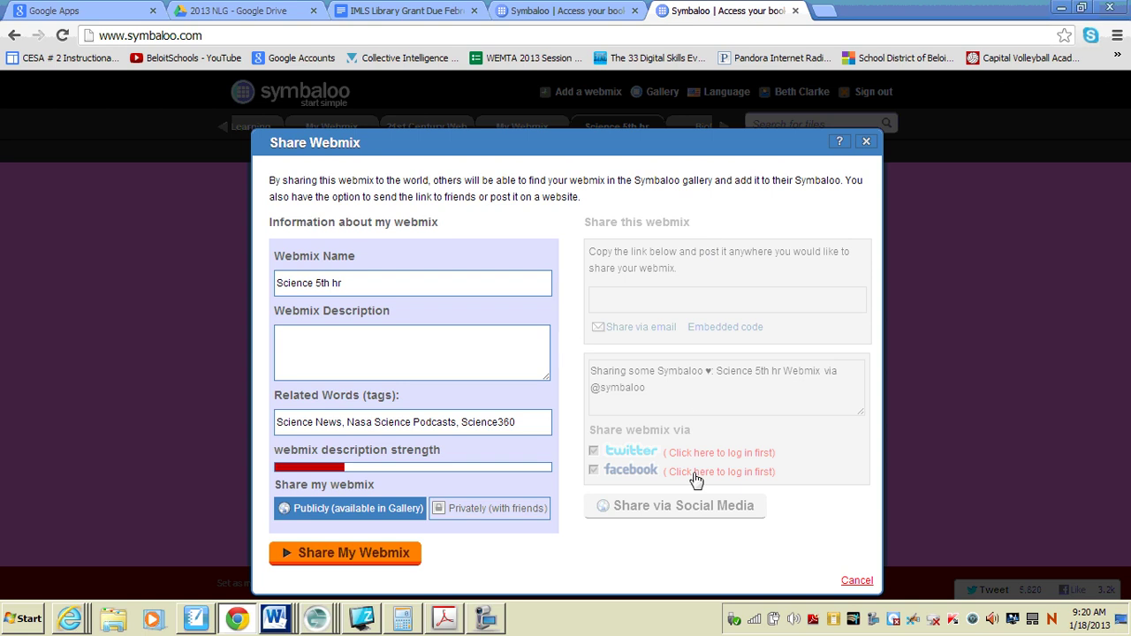
left_click(868, 145)
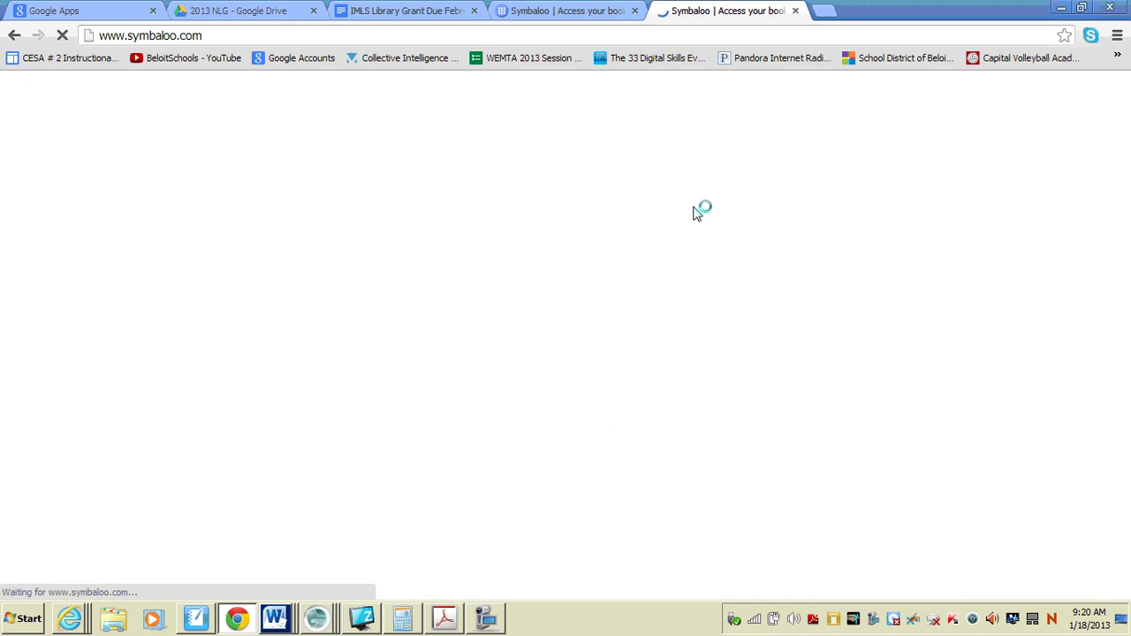